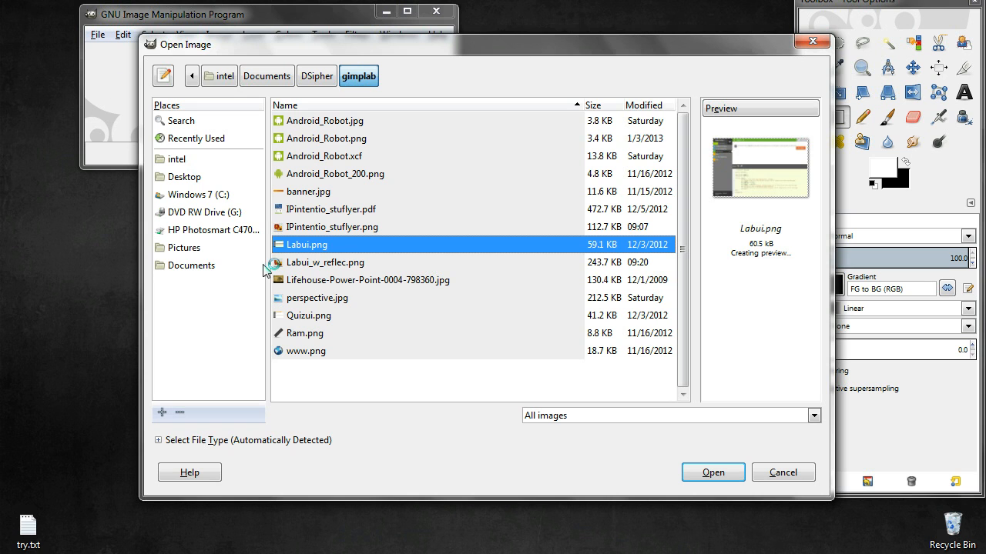
Open the image Quizui.png from the gimplab folder
click(300, 318)
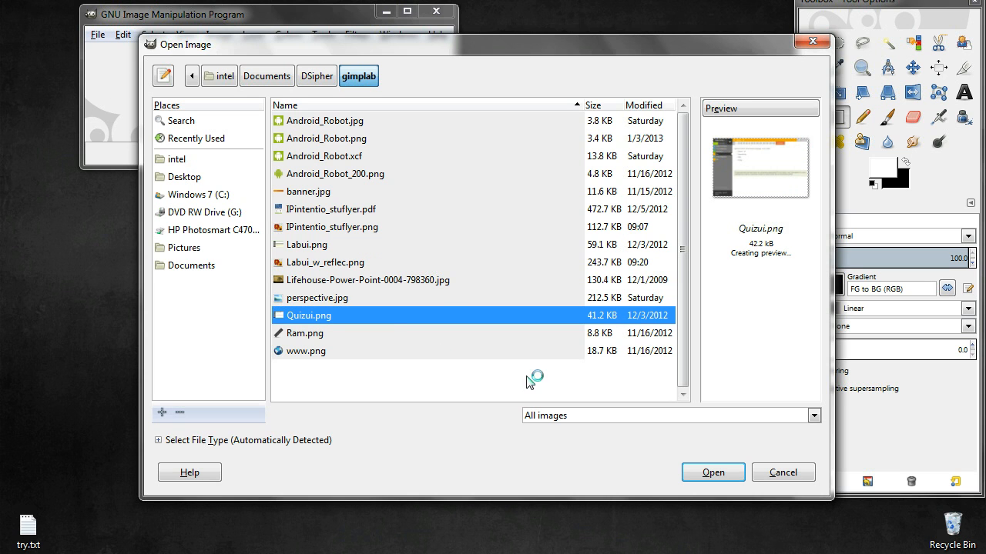
click(695, 479)
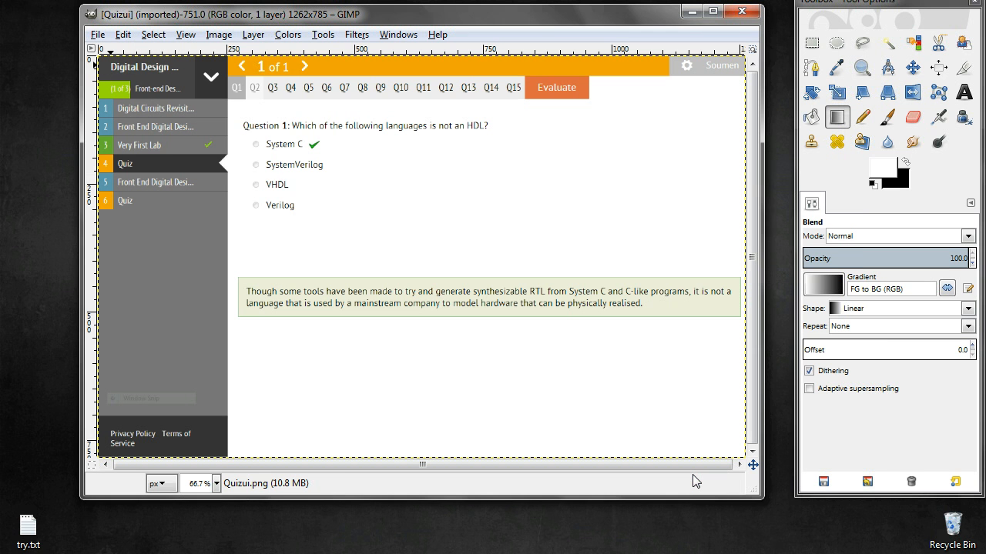
Add a new transparent layer with width 575 and height 93 pixels
click(217, 485)
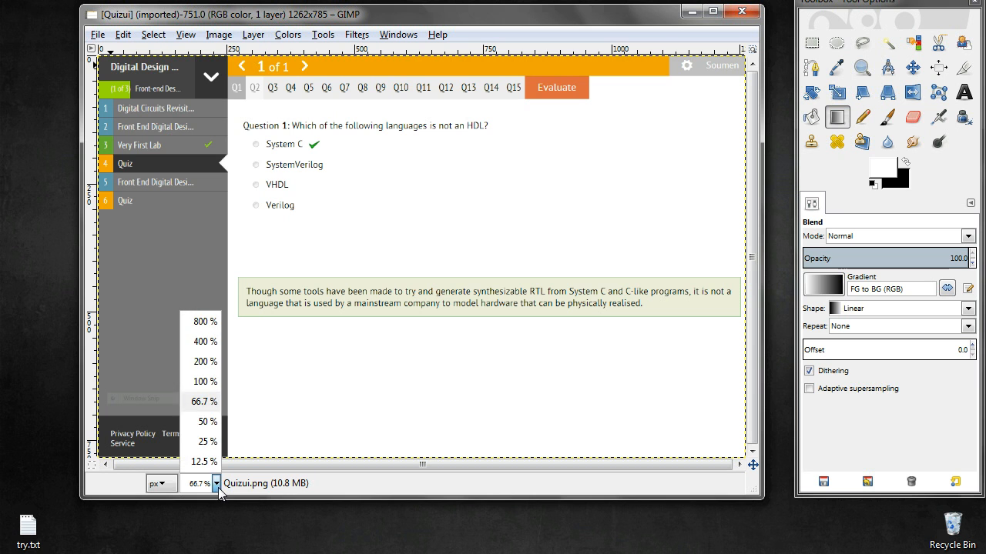
click(205, 421)
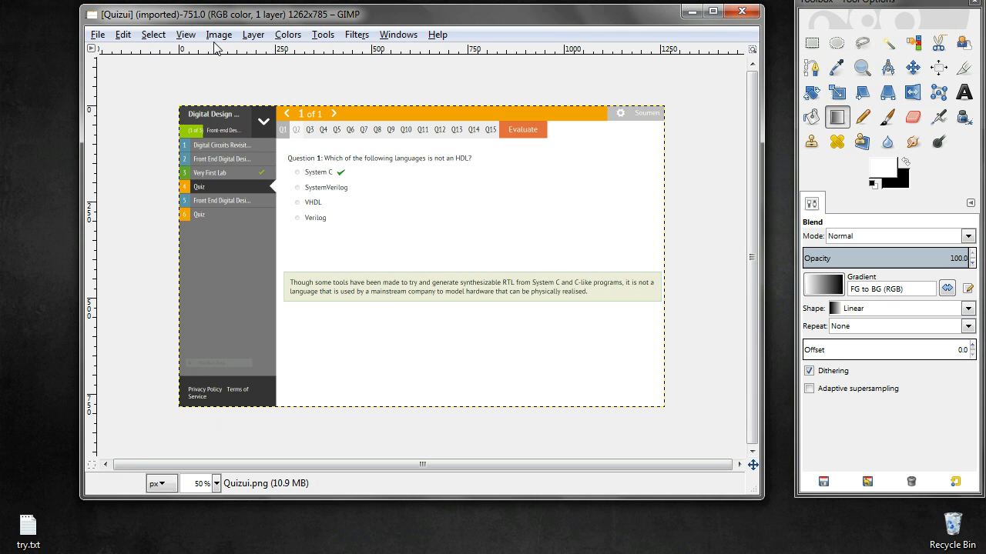
click(252, 35)
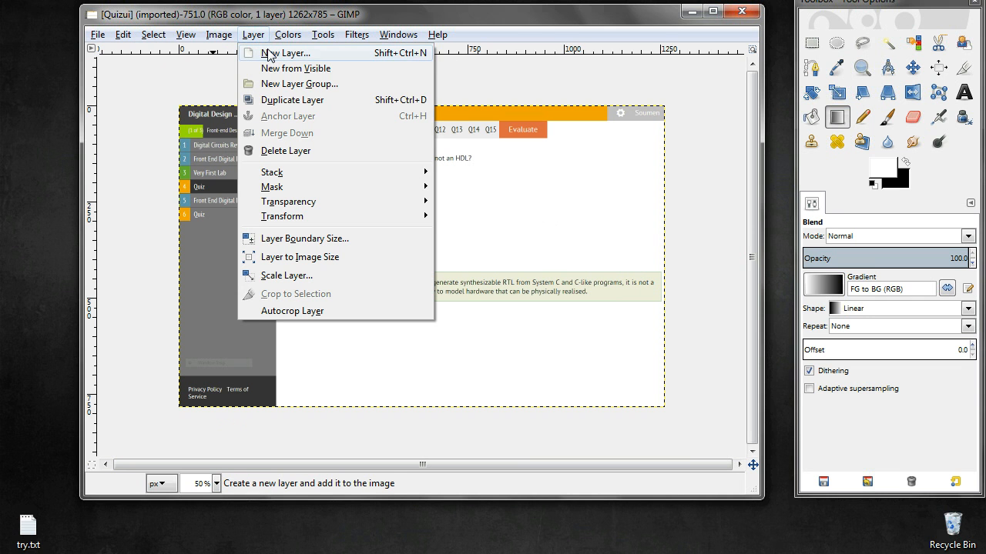
click(271, 53)
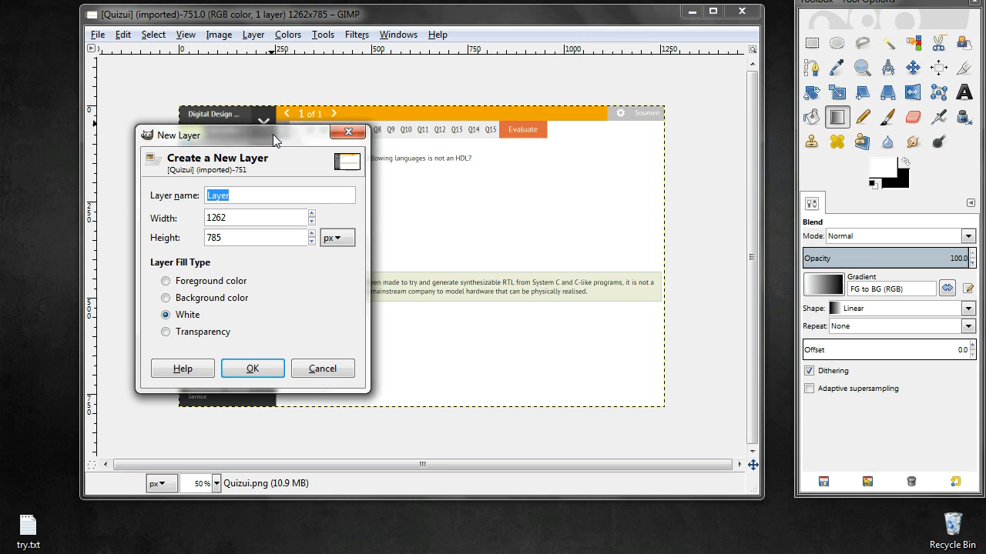
click(165, 332)
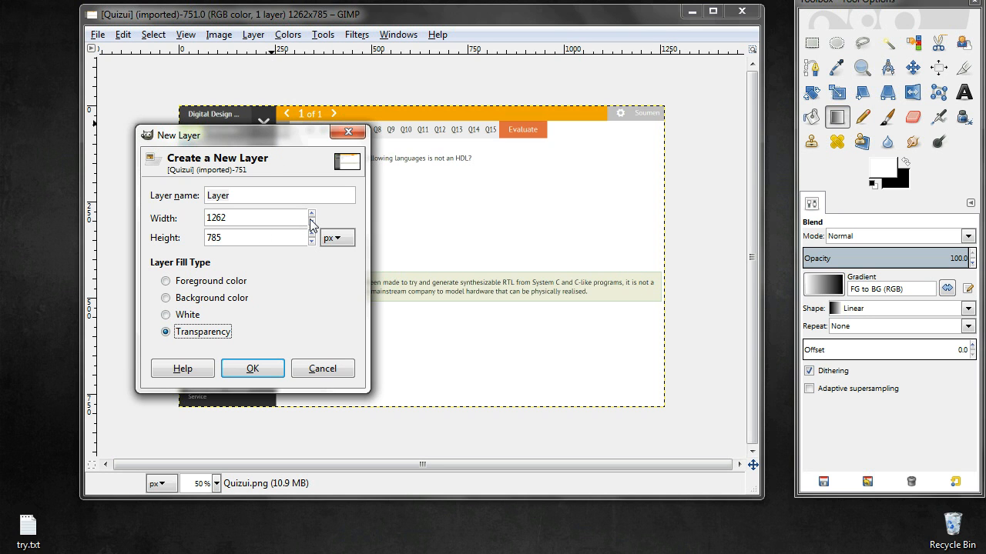
mouse_move(311, 221)
mouse_down()
mouse_move(311, 241)
mouse_move(311, 222)
mouse_up()
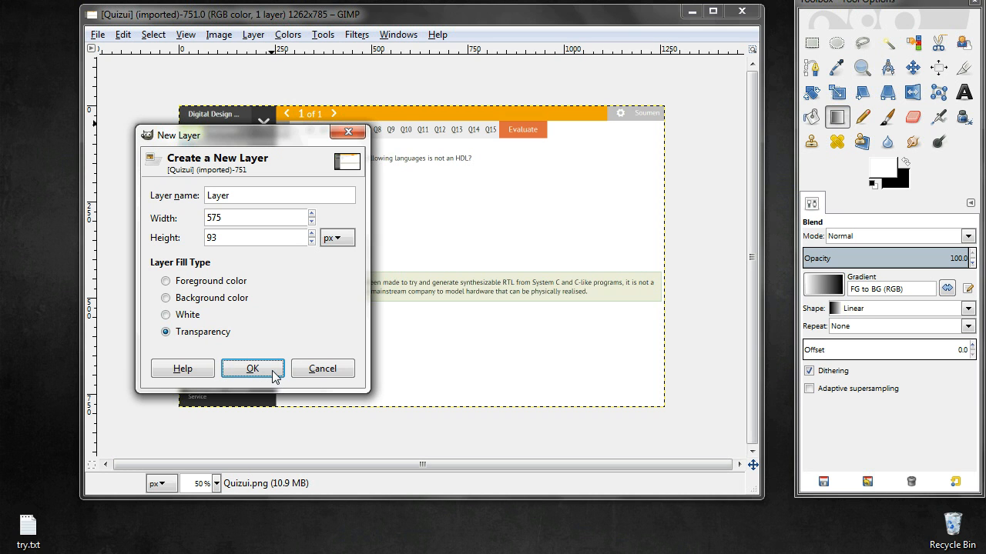
click(253, 369)
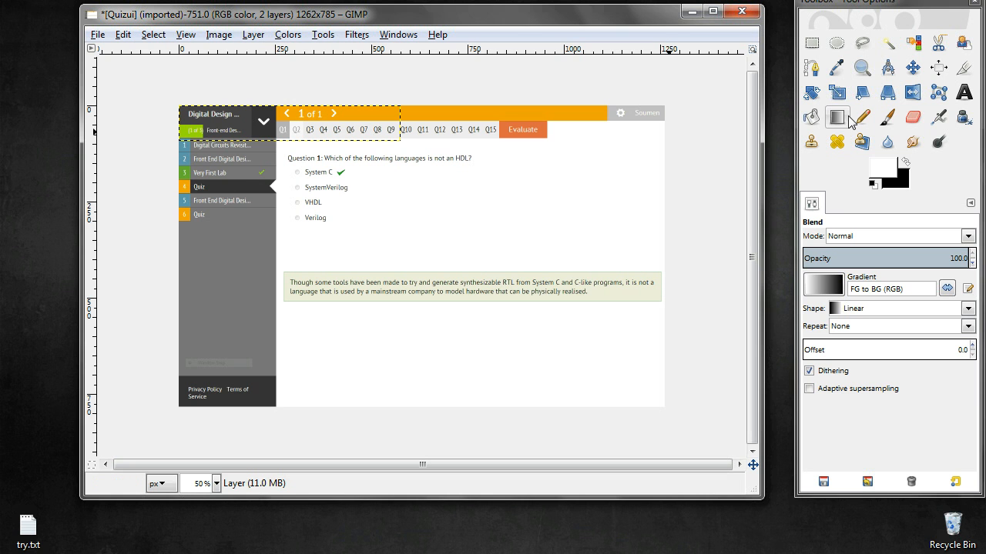
Set the foreground color to red e00a0a and bucket-fill the new layer with it
click(814, 121)
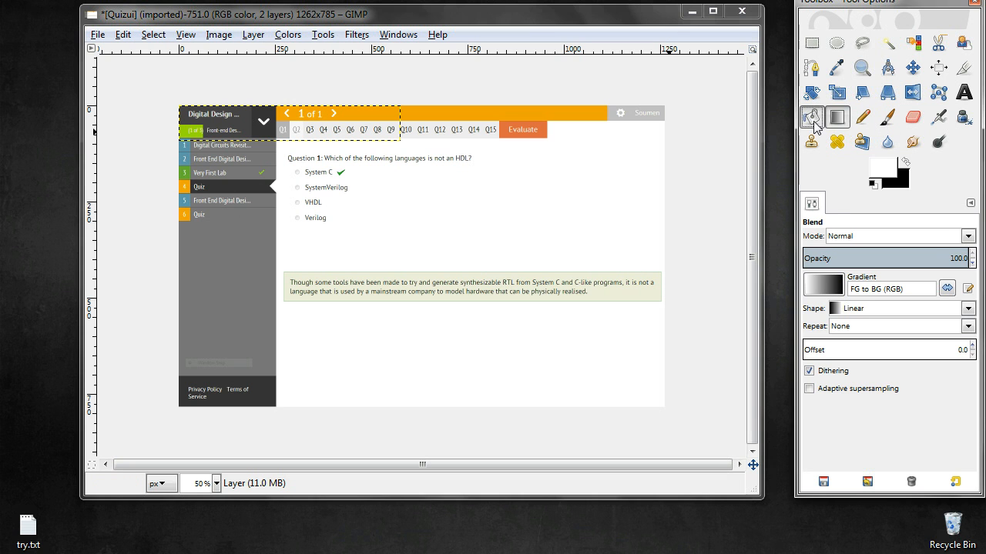
click(883, 172)
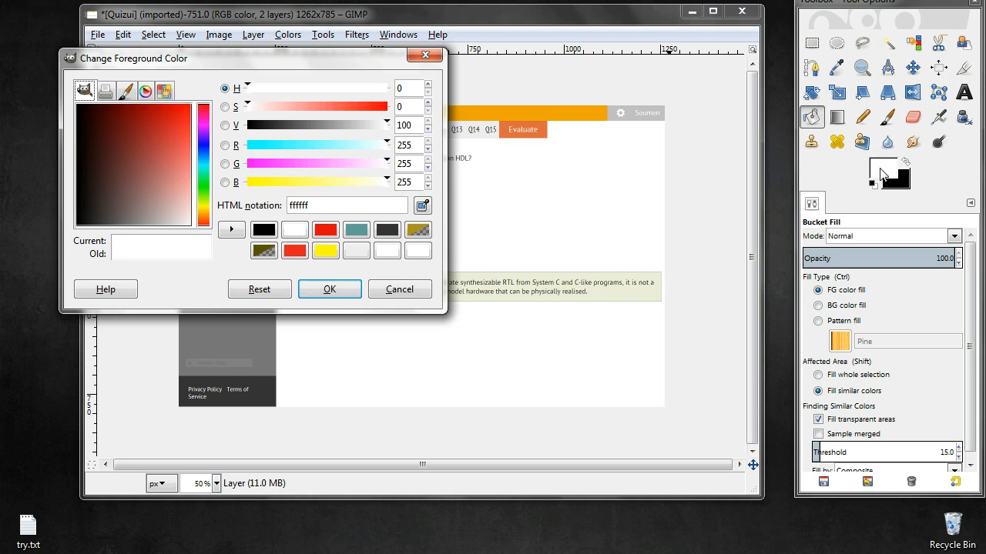
click(325, 231)
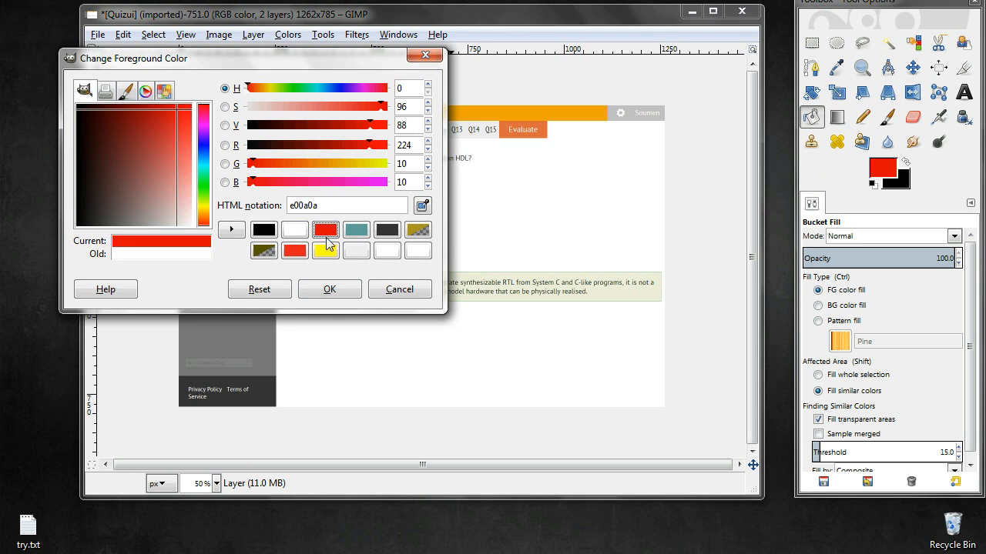
click(336, 289)
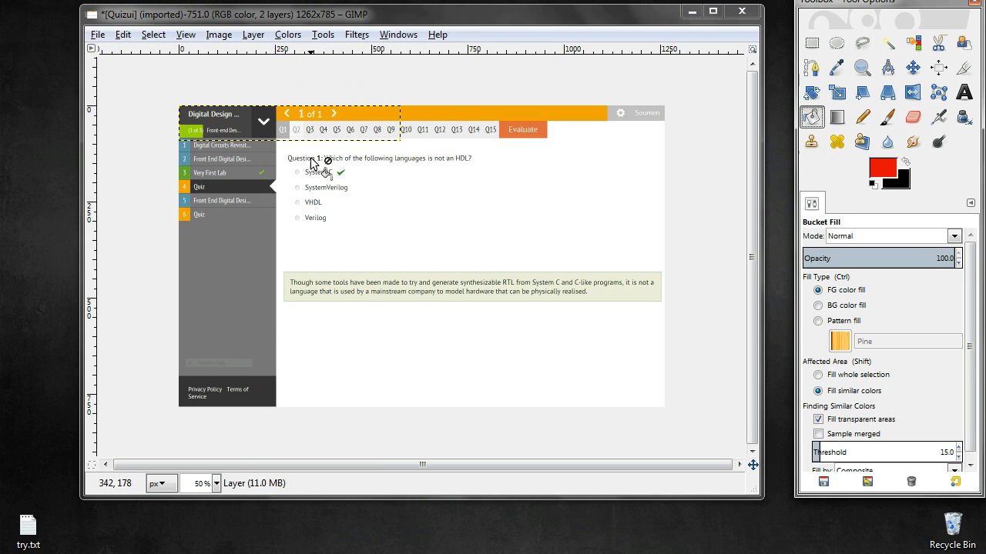
shift+click(300, 123)
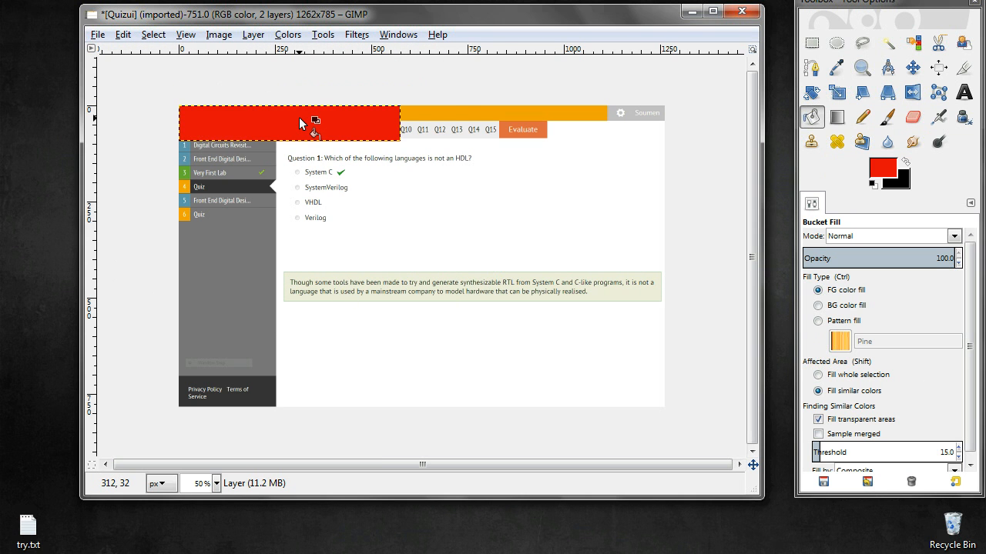
Move the red layer down beside the answer options in the middle of the image
click(915, 73)
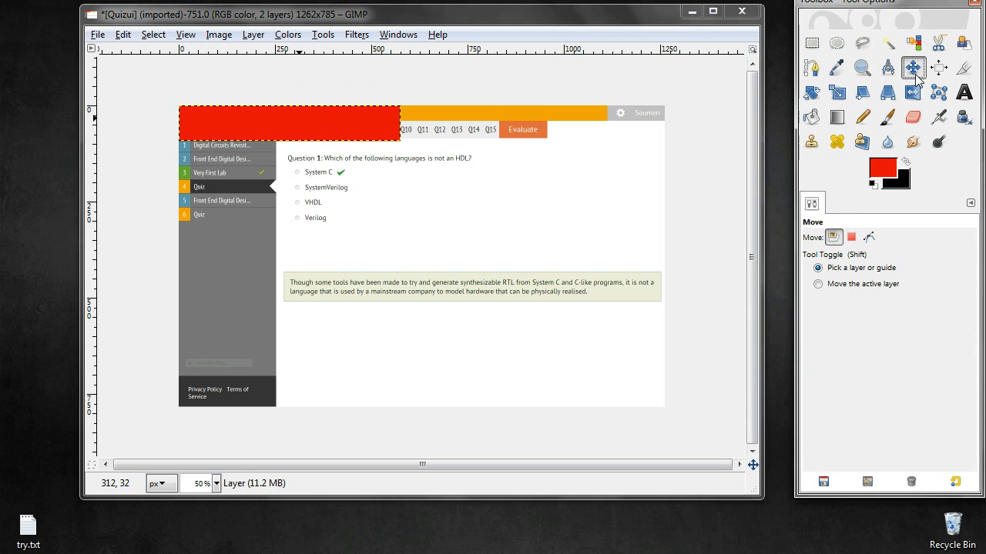
click(260, 125)
drag(260, 129, 446, 209)
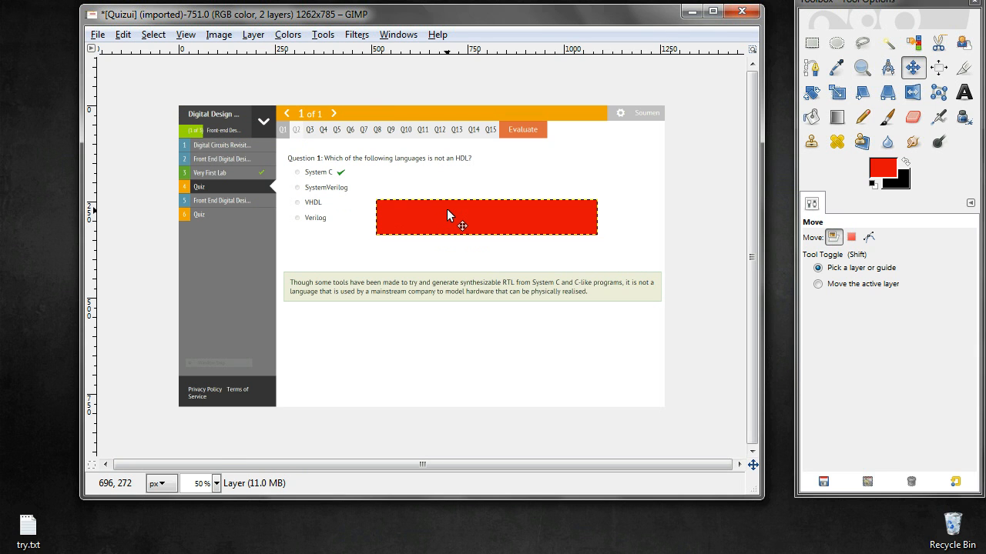
Draw a text box across the red bar and type This
click(964, 93)
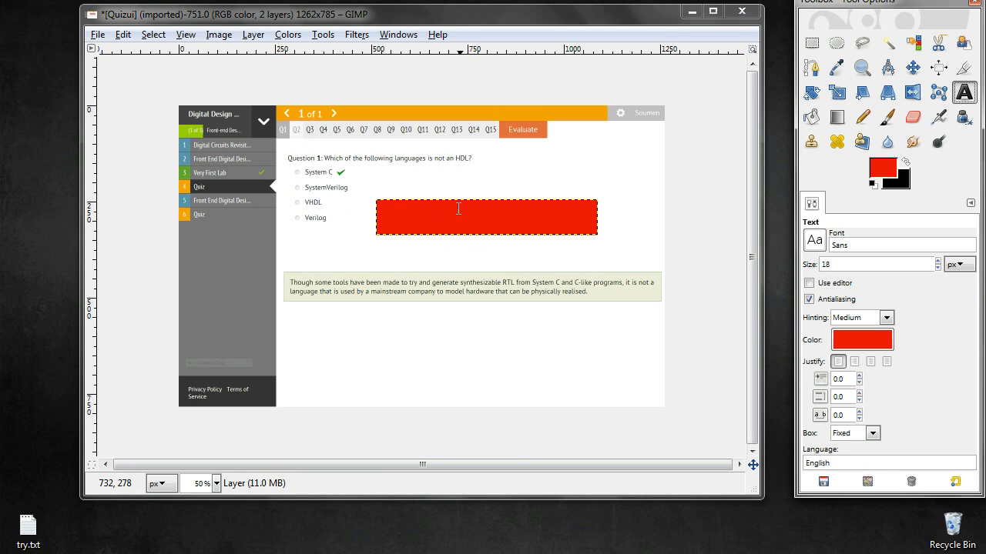
click(399, 215)
drag(399, 215, 579, 238)
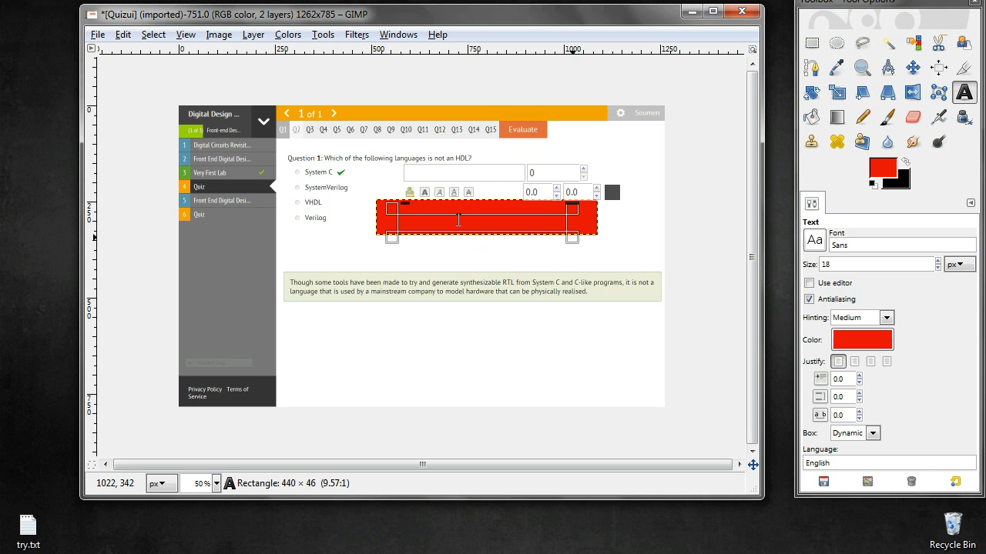
text(Text)
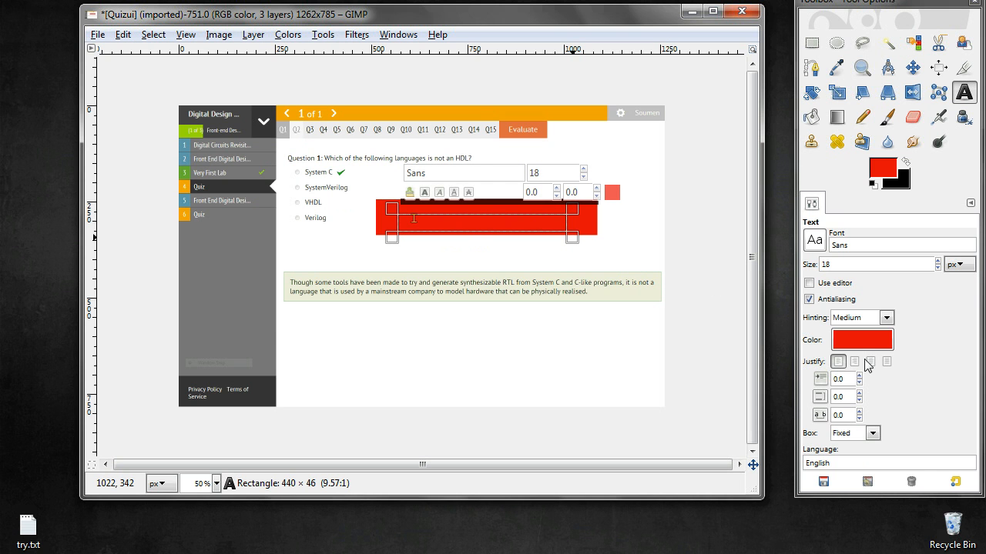
Select the typed text and change its color to white
click(859, 348)
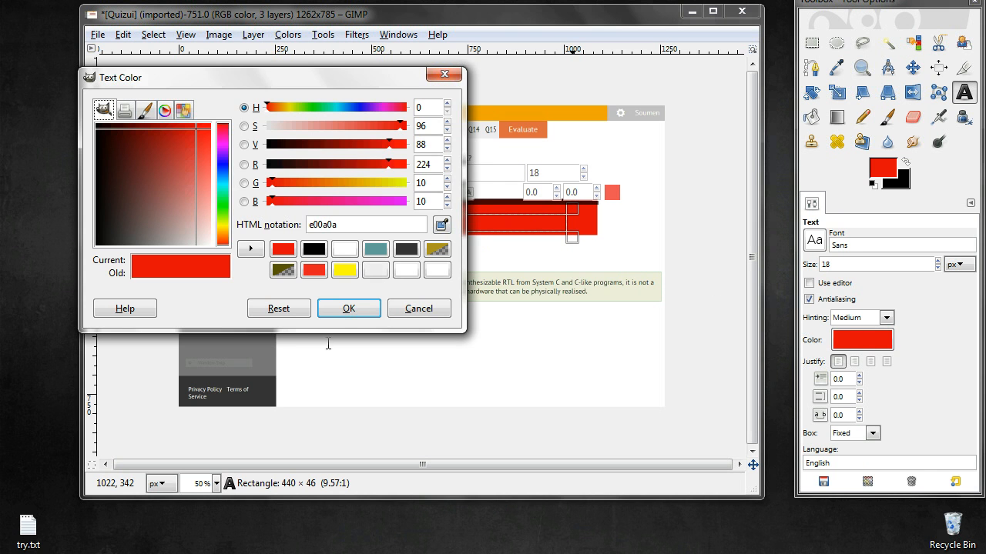
click(409, 310)
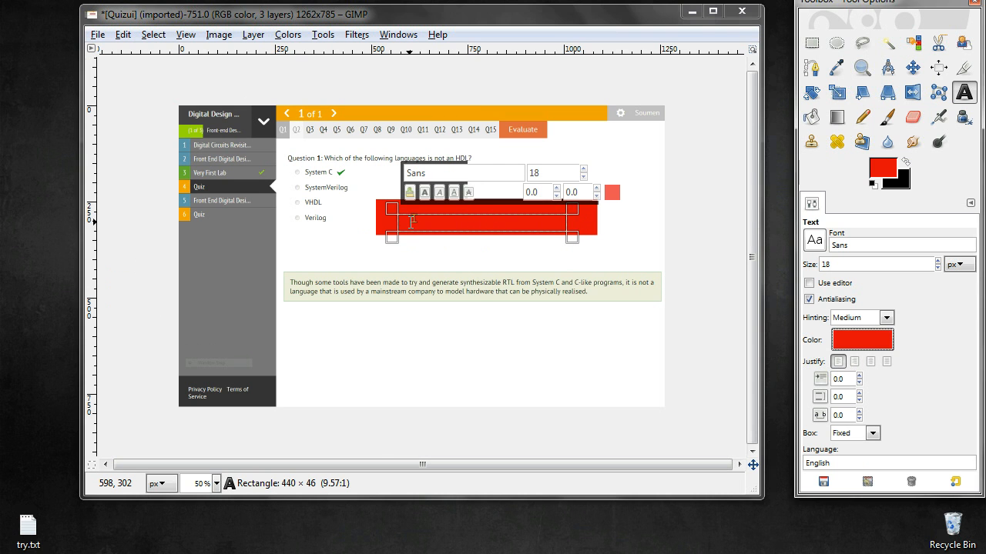
drag(398, 224, 410, 222)
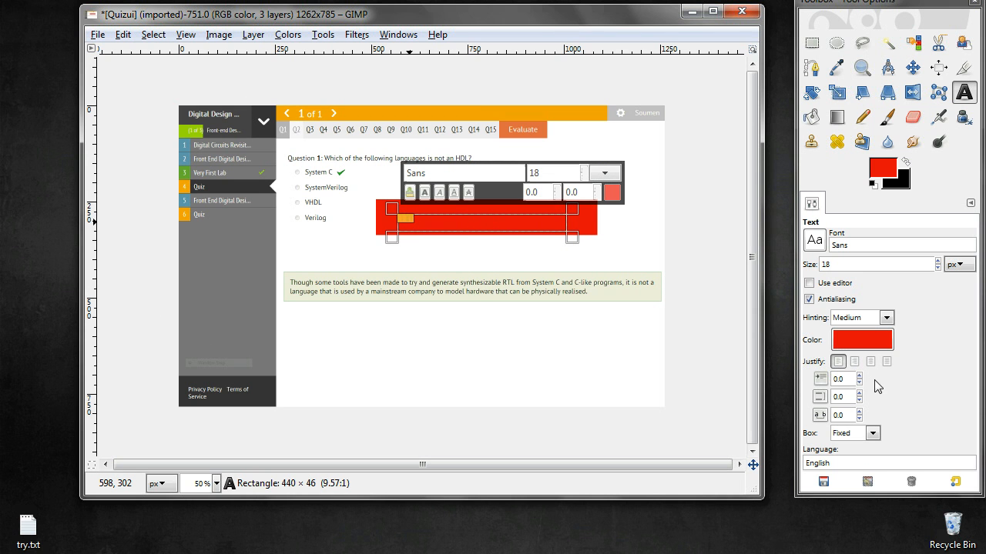
click(851, 337)
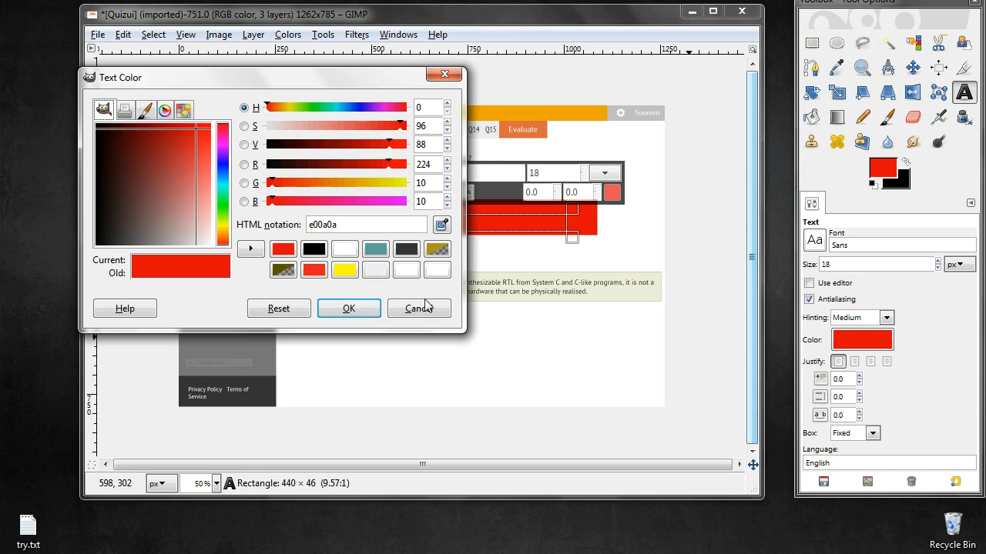
click(341, 251)
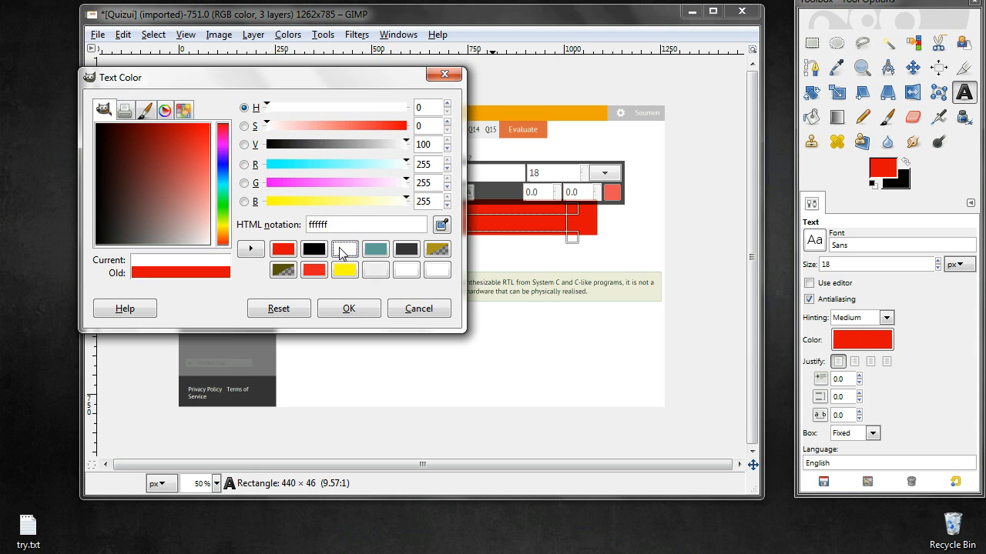
click(348, 308)
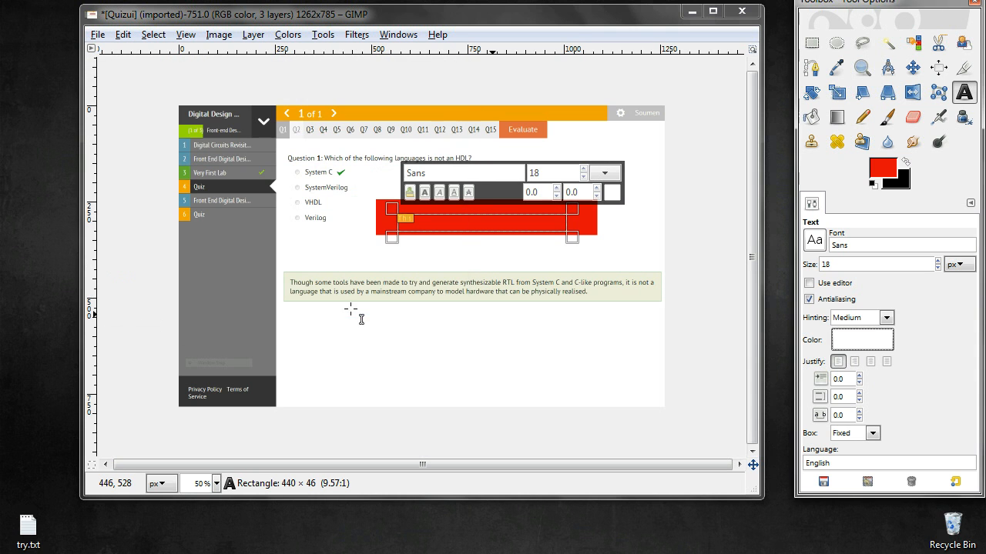
Extend the text so it reads This is a text layer
double_click(408, 218)
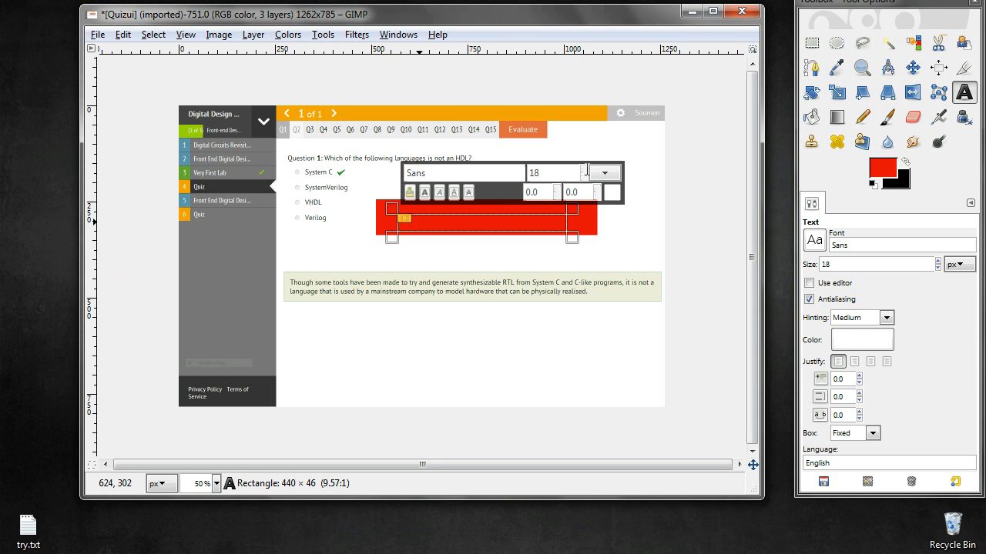
click(587, 169)
click(586, 169)
click(587, 169)
click(586, 169)
click(587, 169)
click(586, 169)
click(587, 168)
click(587, 168)
click(448, 221)
text(is a text layer)
Select all the text, set its font size to 34, and leave text editing
key(ctrl+a)
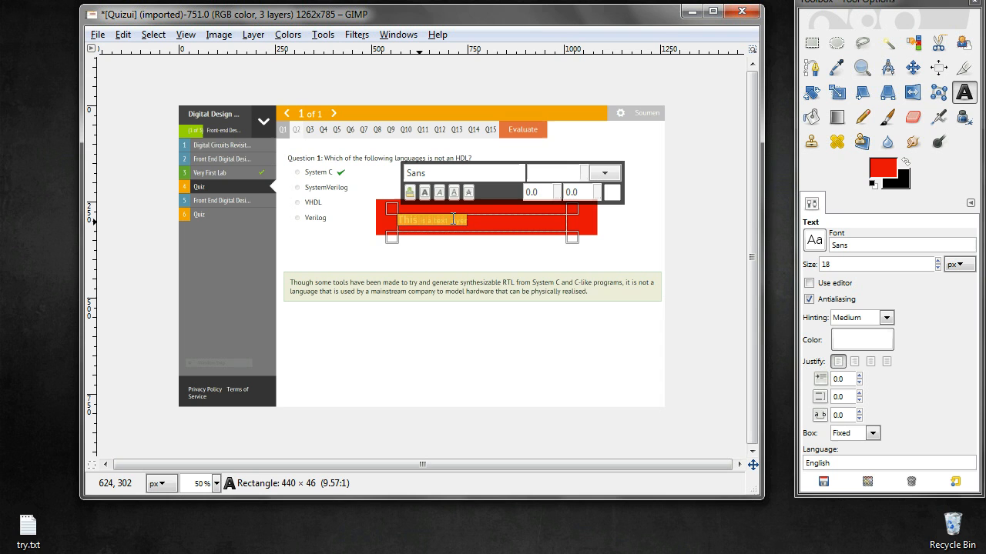
click(583, 171)
text(3)
click(584, 170)
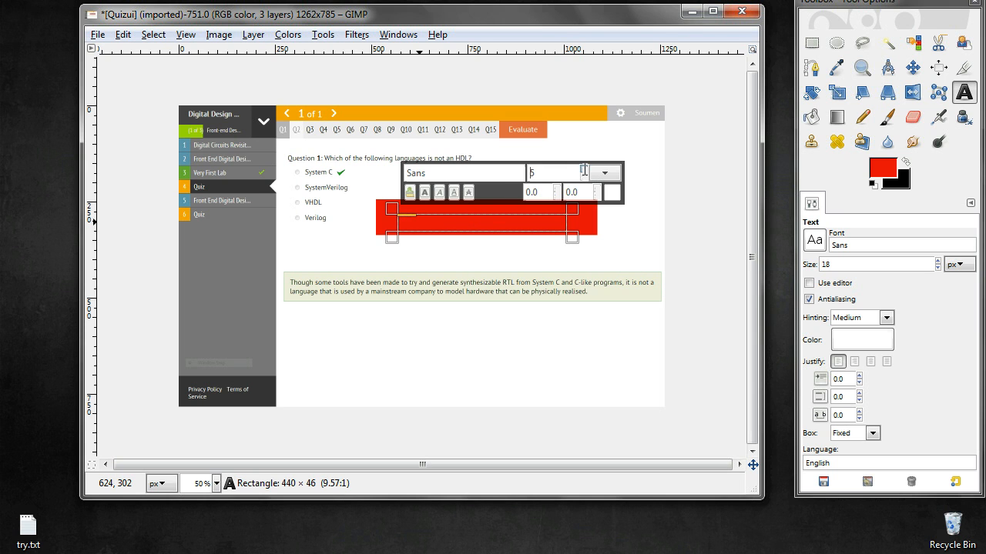
click(585, 170)
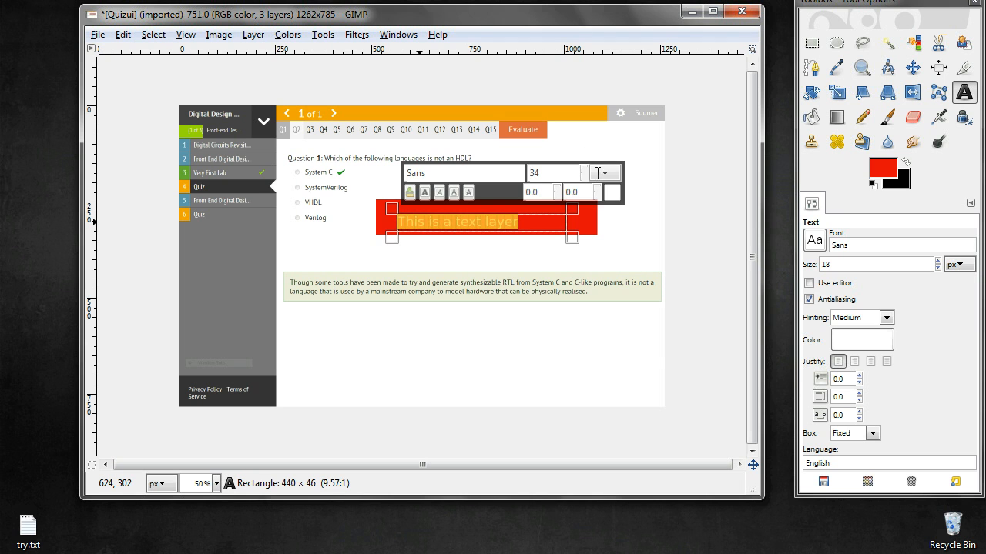
key(Escape)
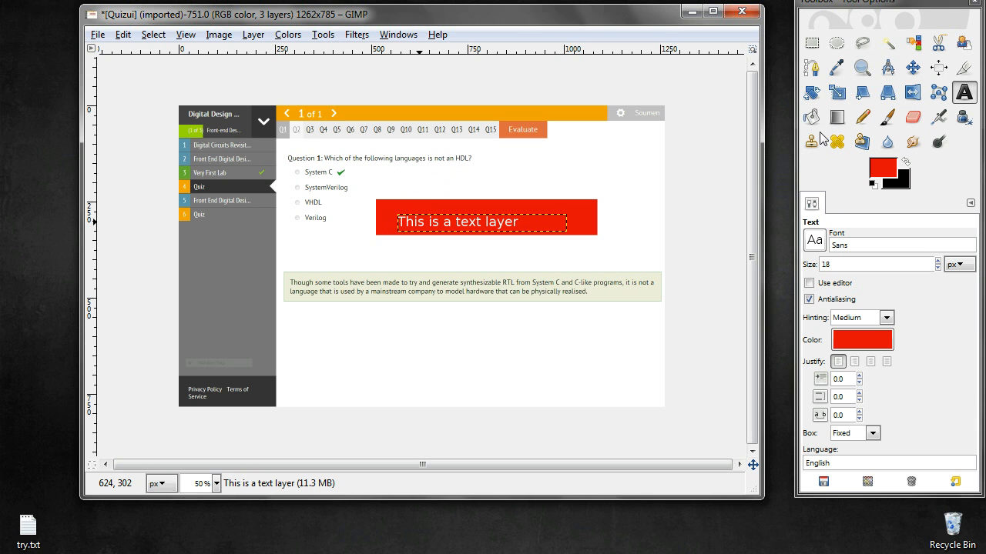
Move the text layer slightly up and left inside the red bar
click(913, 68)
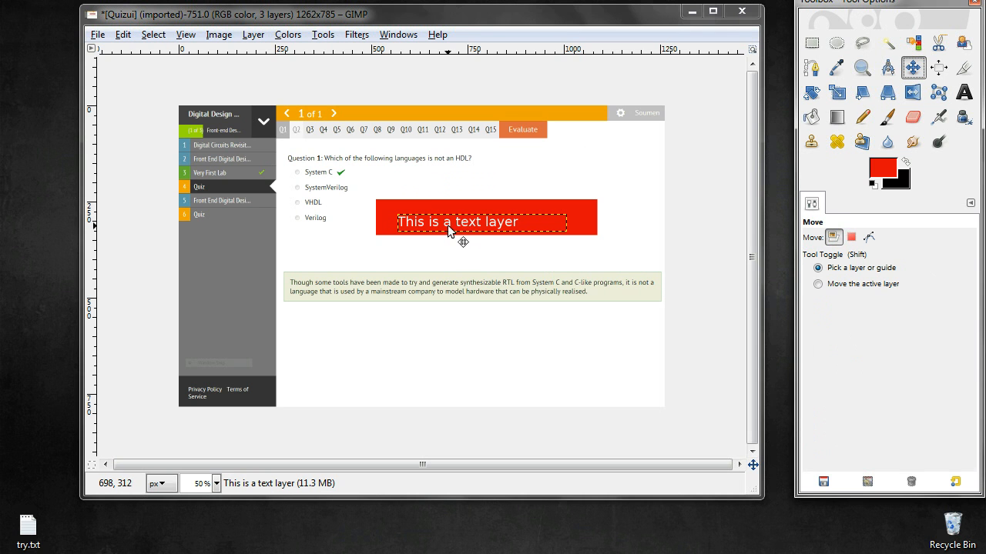
drag(452, 229, 445, 216)
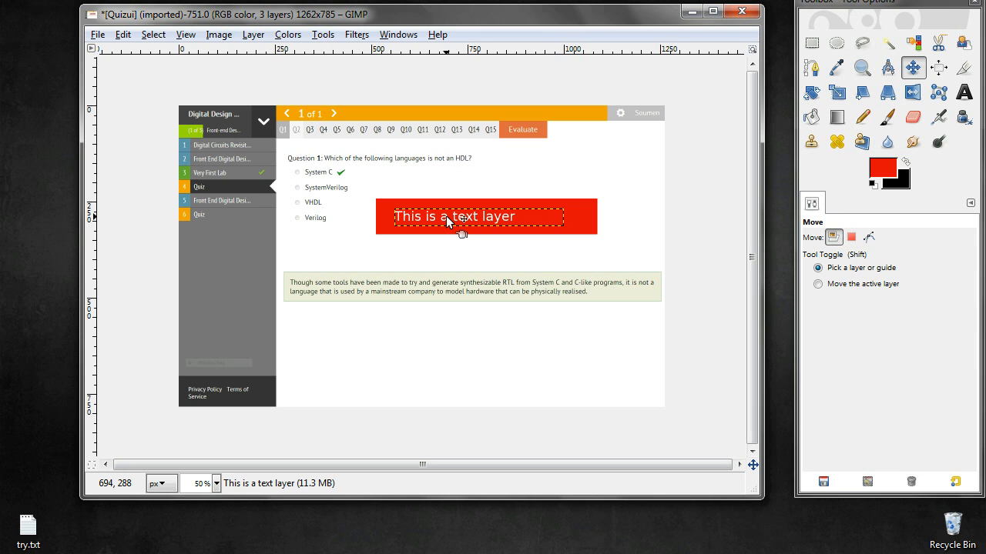
click(447, 220)
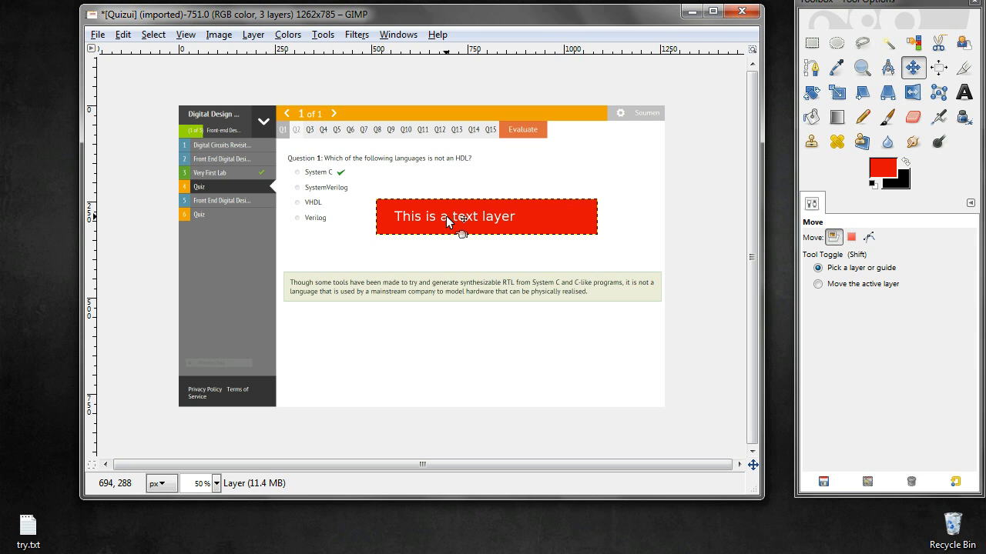
key(Page_Down)
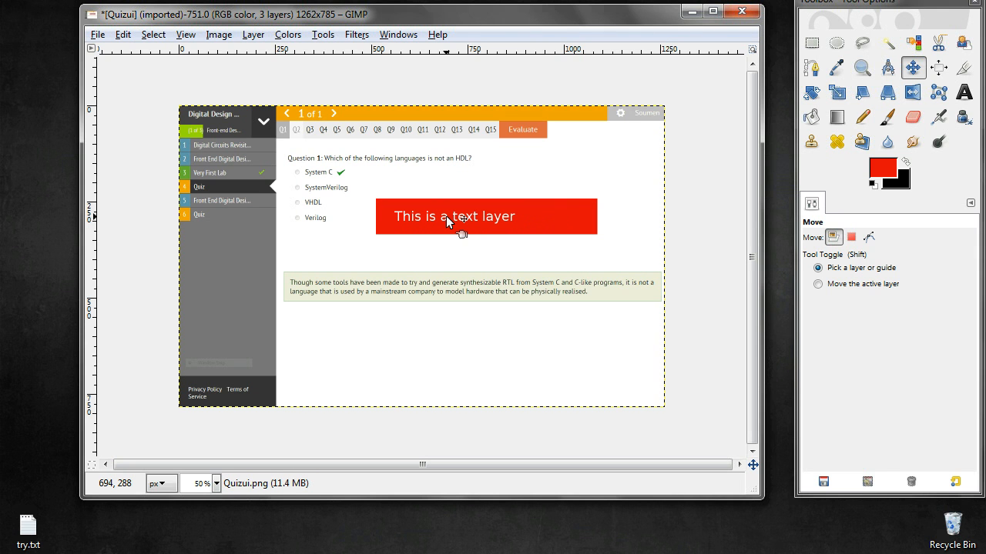
key(Page_Up)
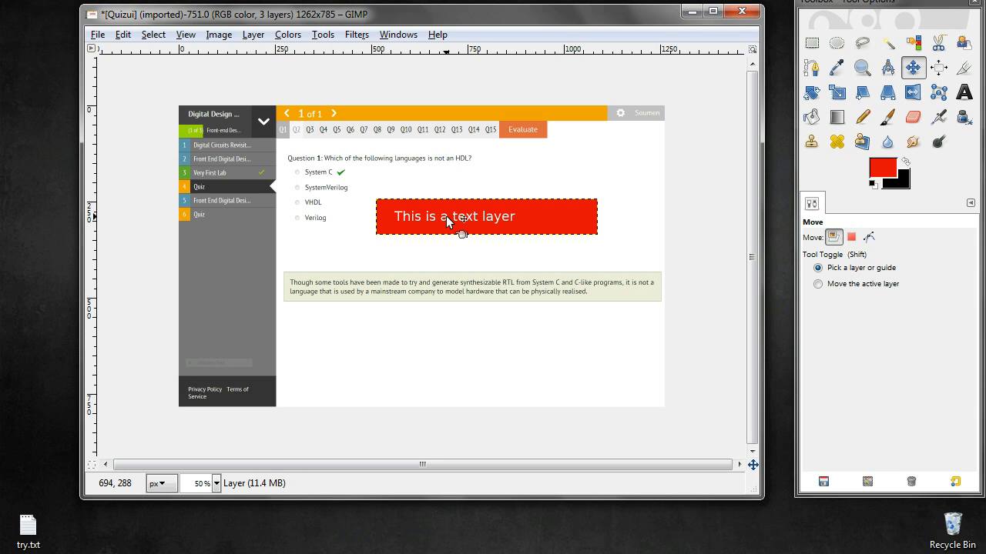
Select the text layer and lower it one step in the layer stack
key(Page_Up)
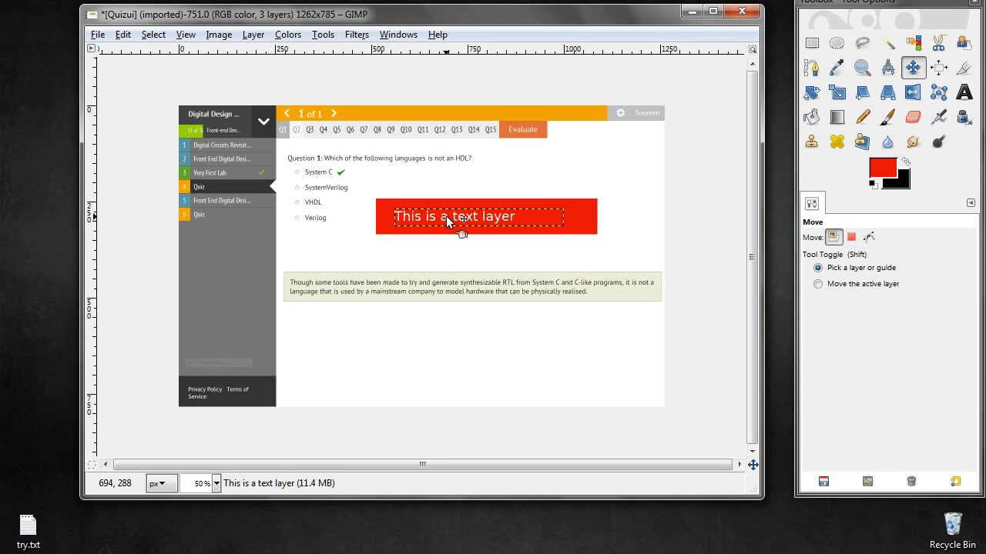
click(446, 215)
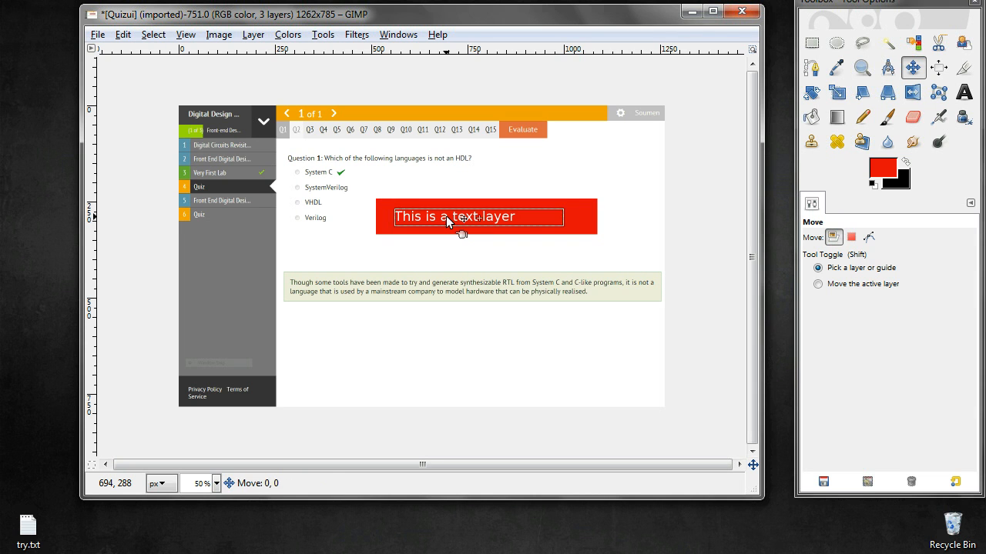
click(253, 34)
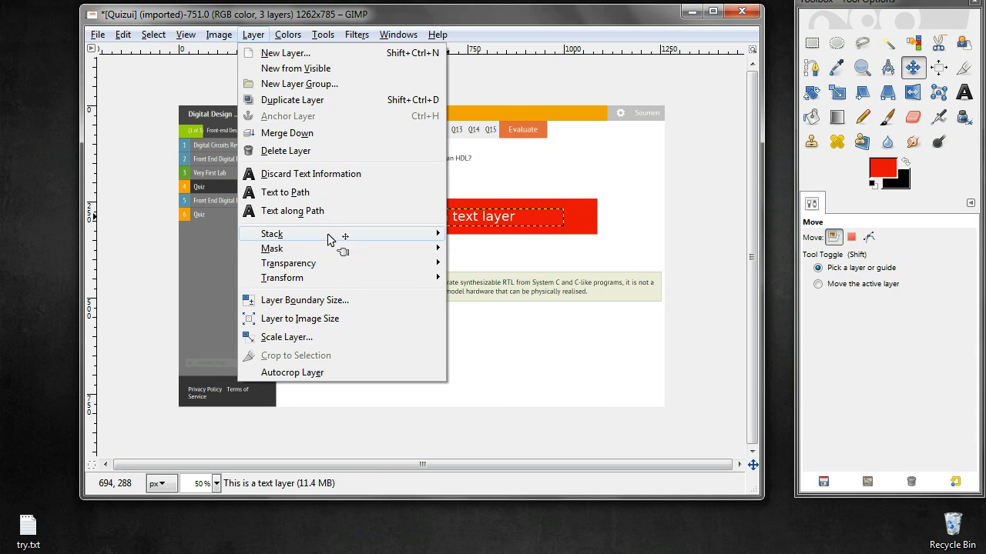
mouse_move(327, 233)
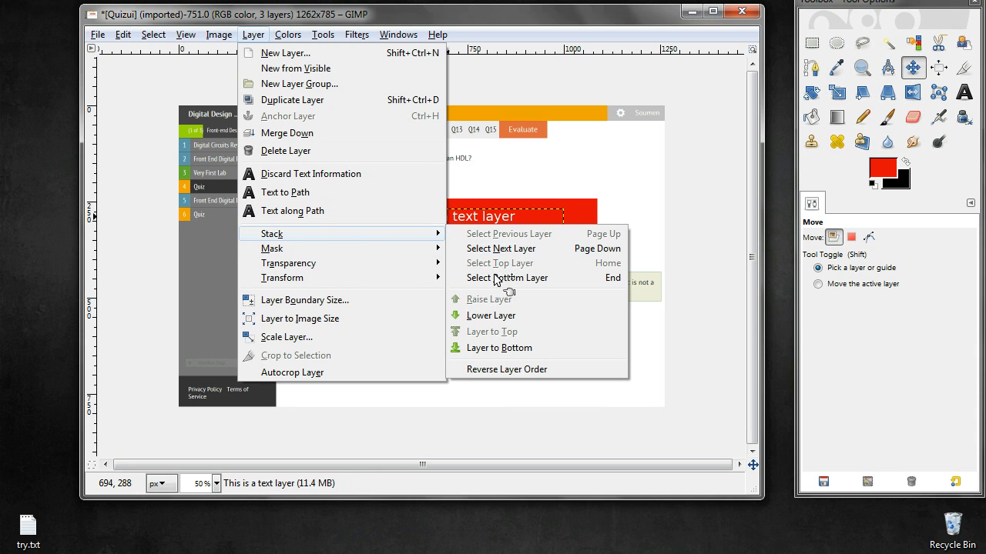
click(497, 315)
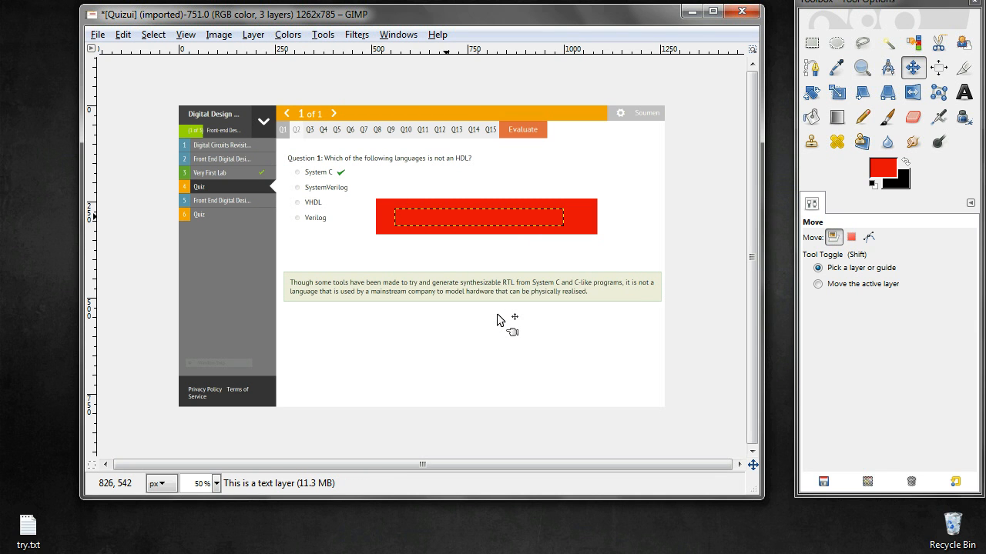
Raise the text layer one step in the layer stack
click(259, 36)
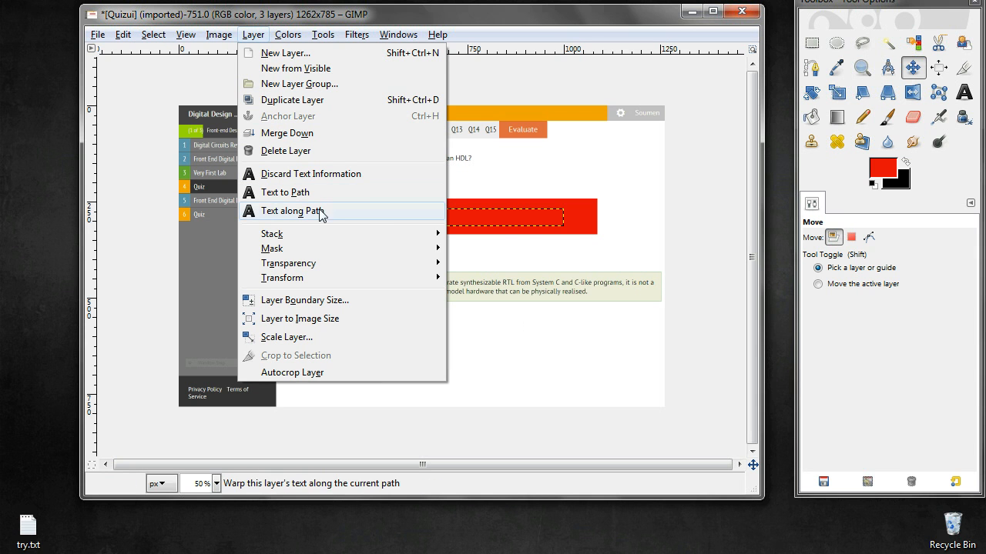
mouse_move(329, 234)
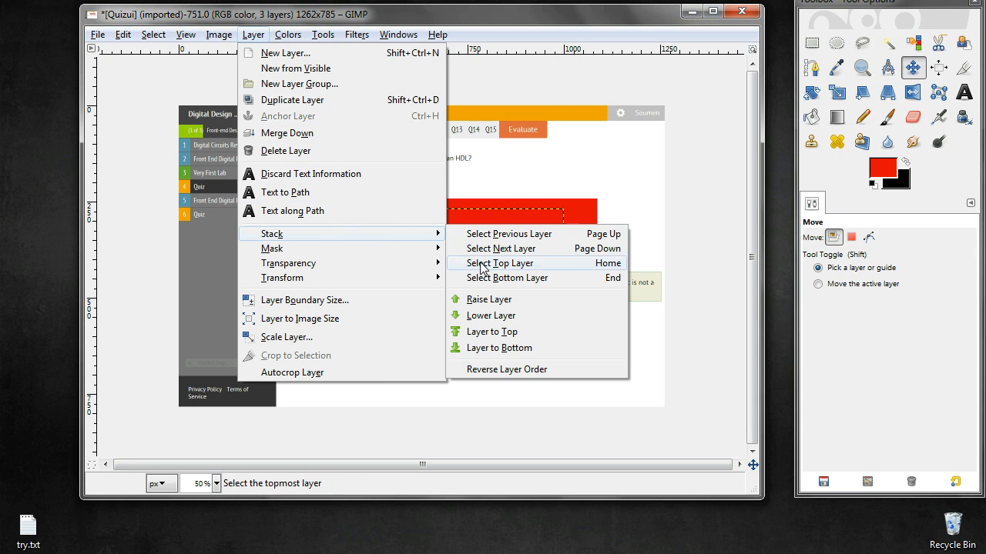
click(488, 300)
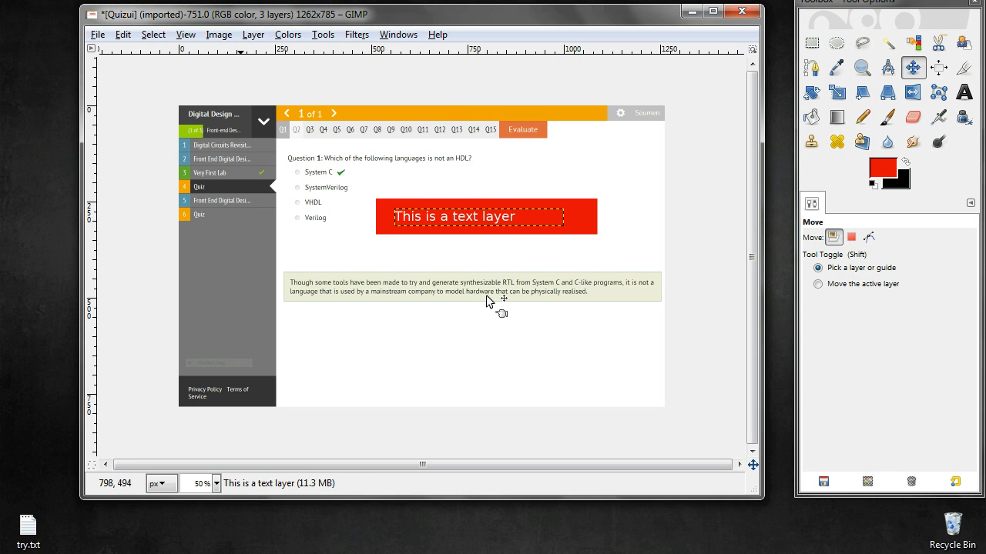
Select the red bar layer and move it to the bottom of the layer stack
click(383, 233)
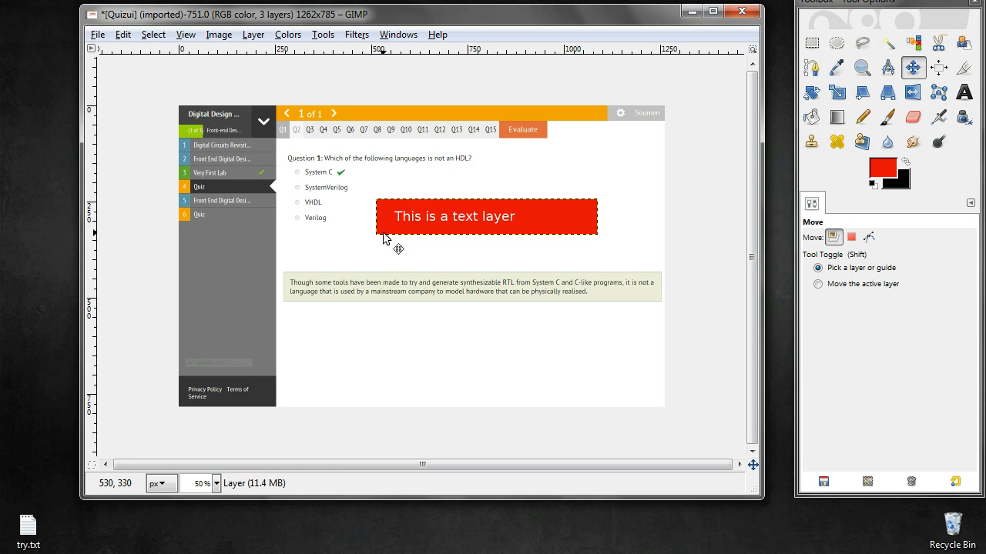
click(247, 35)
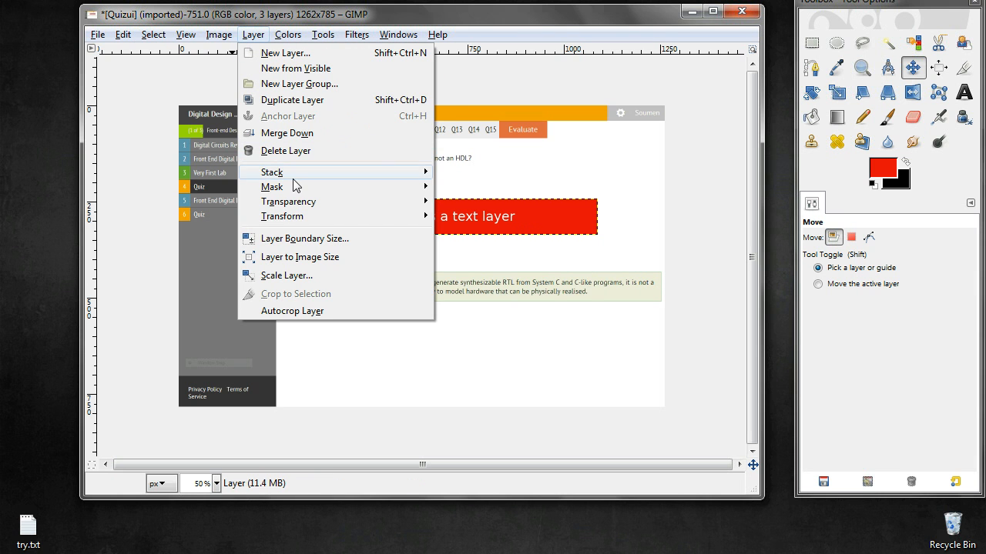
mouse_move(311, 174)
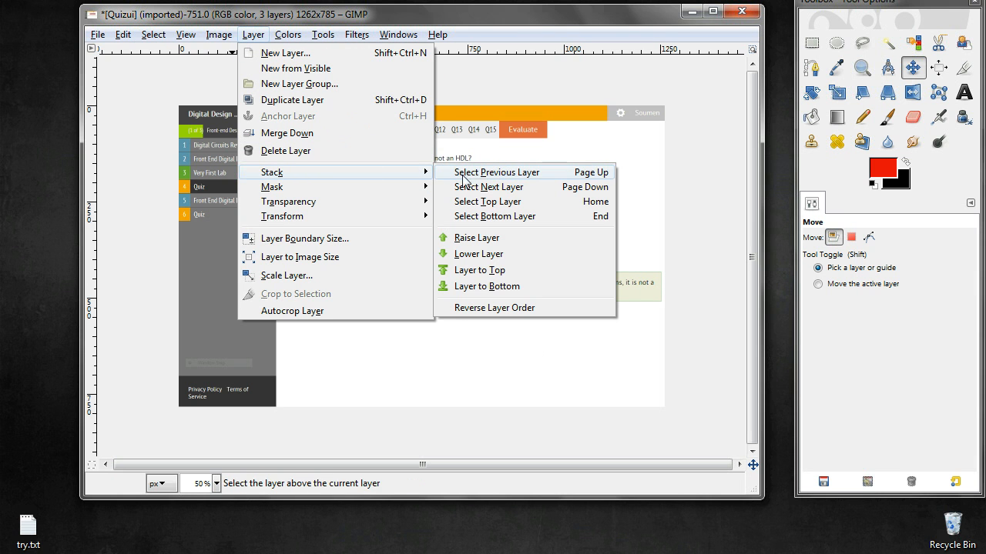
click(490, 286)
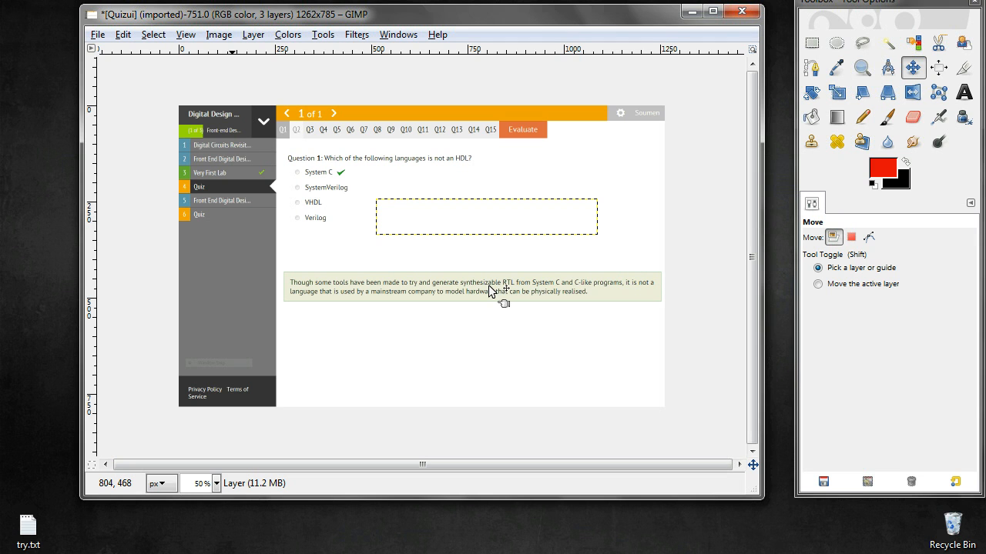
Step through the layers to the red bar layer and raise it one step in the stack
key(Page_Down)
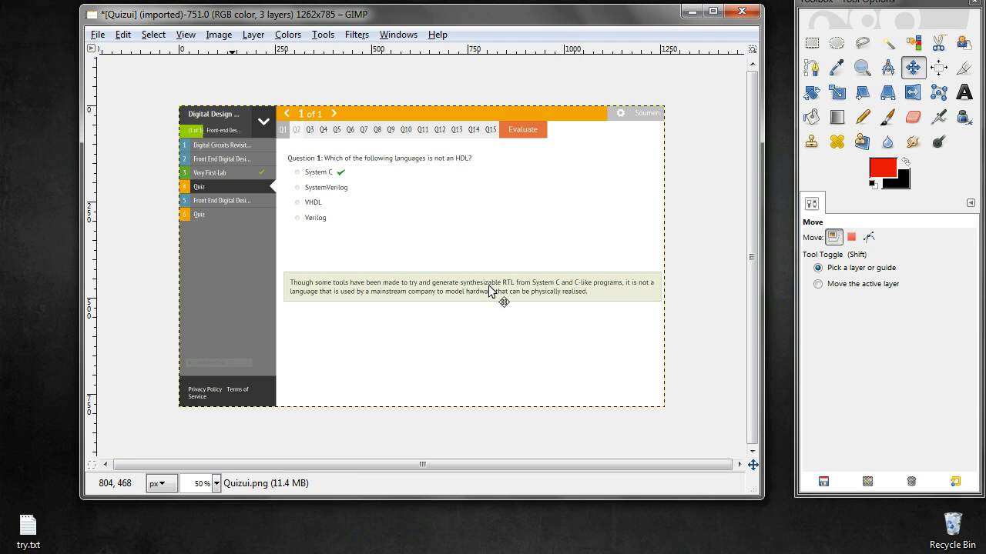
key(Page_Down)
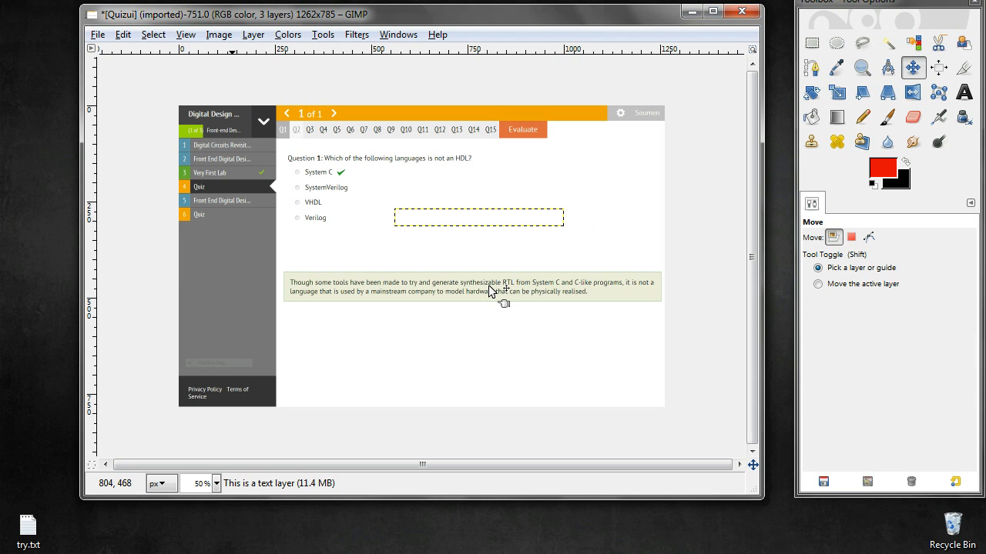
key(Page_Up)
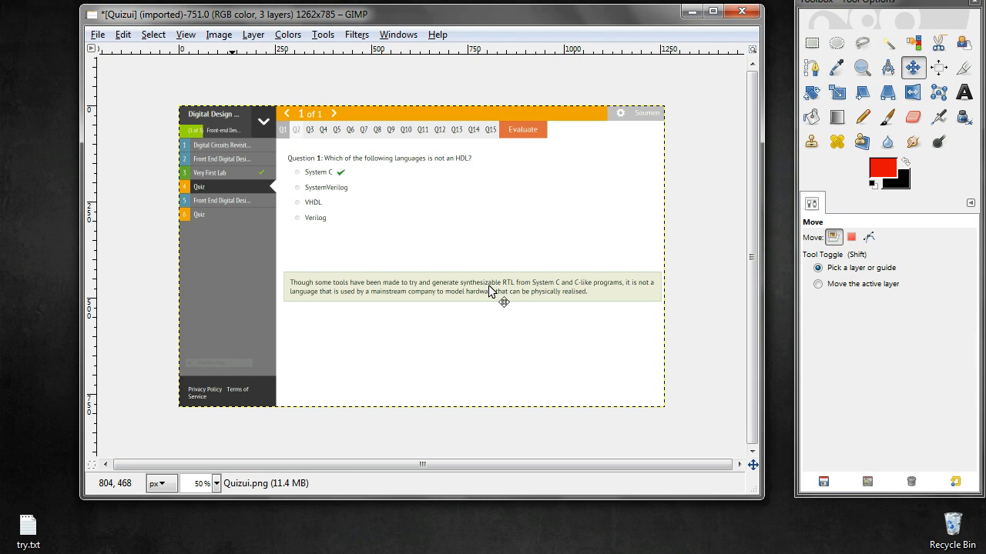
key(Page_Up)
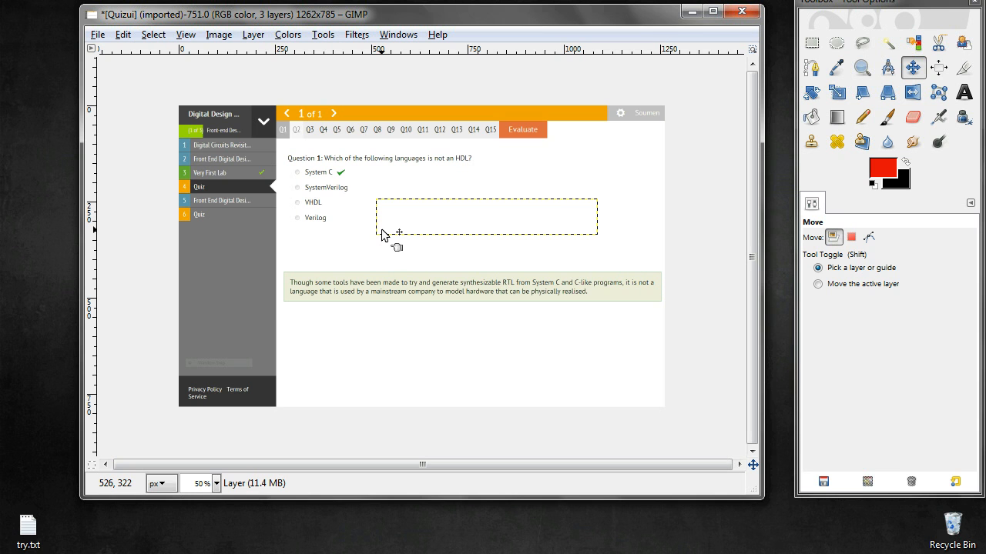
click(246, 36)
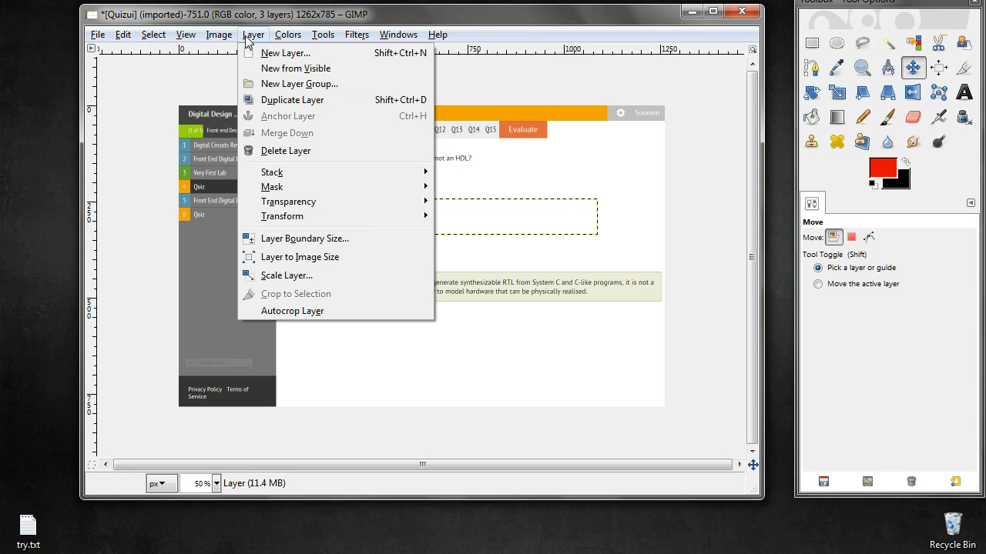
mouse_move(336, 172)
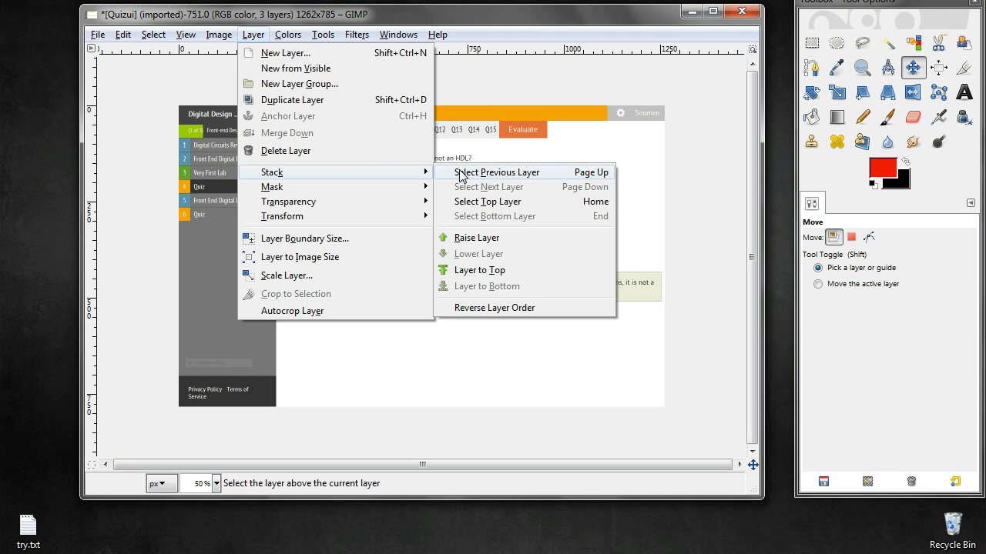
click(478, 238)
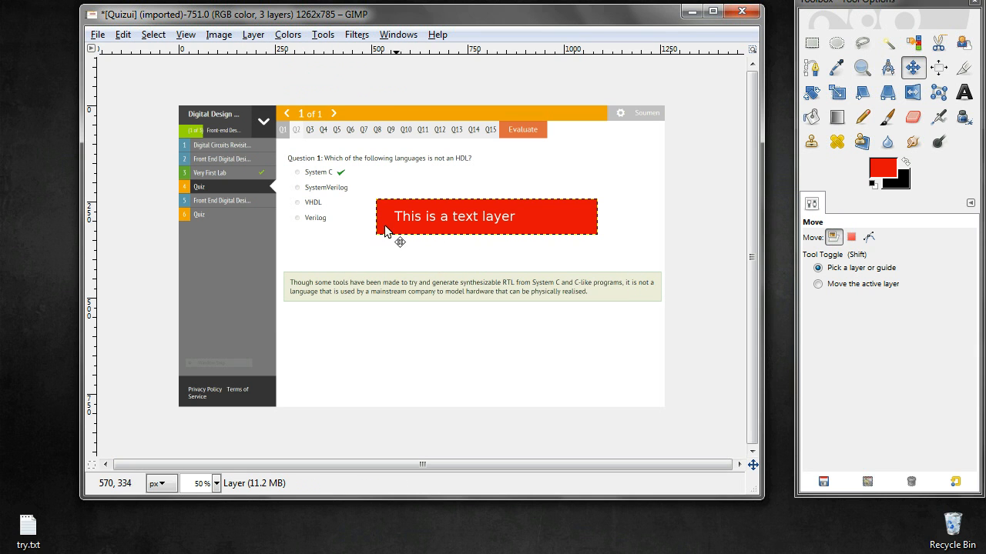
Duplicate the red bar layer and nudge the copy down below the original bar
click(246, 36)
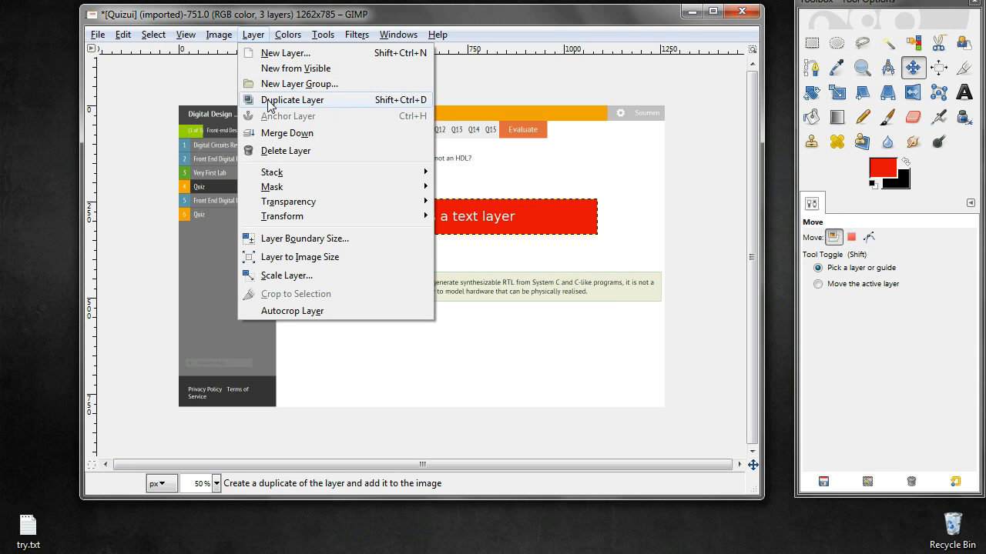
click(269, 105)
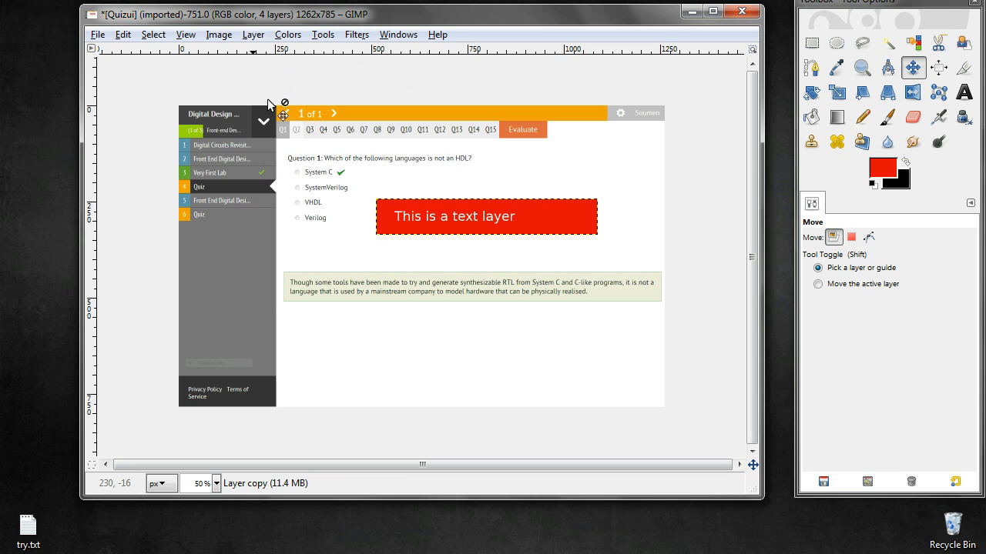
key(Down)
key(Down)
key(Down)
key(Down)
key(Down)
key(Down)
key(Down)
key(Down)
key(Down)
key(Down)
key(Down)
key(Down)
key(Down)
key(Down)
key(Down)
key(Down)
key(Down)
key(Down)
key(Down)
key(Down)
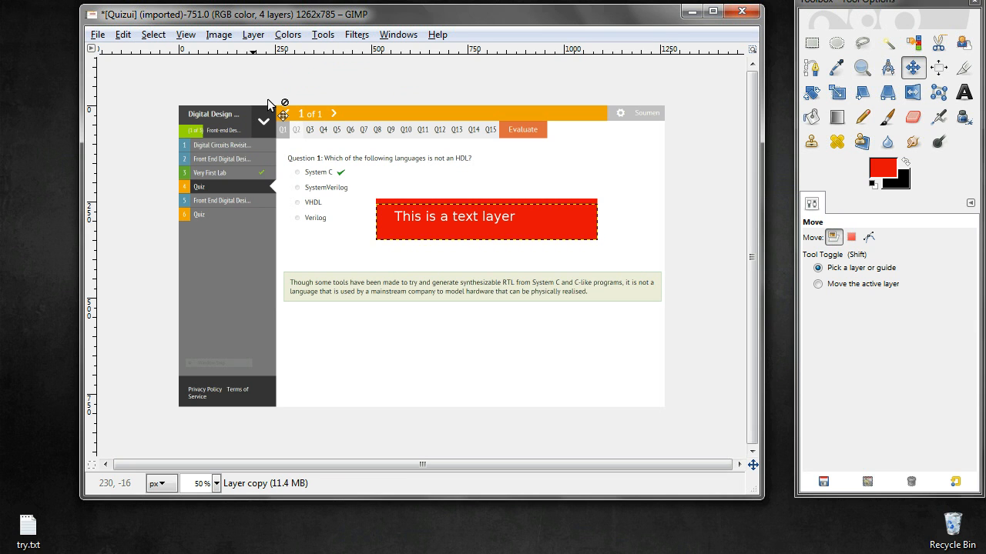
key(Down)
key(Down)
key(Down)
key(Down)
key(Down)
key(Down)
key(Down)
key(Down)
key(Down)
key(Down)
key(Down)
key(Down)
key(Down)
key(Down)
key(Down)
key(Down)
key(Down)
key(Down)
key(Down)
key(Down)
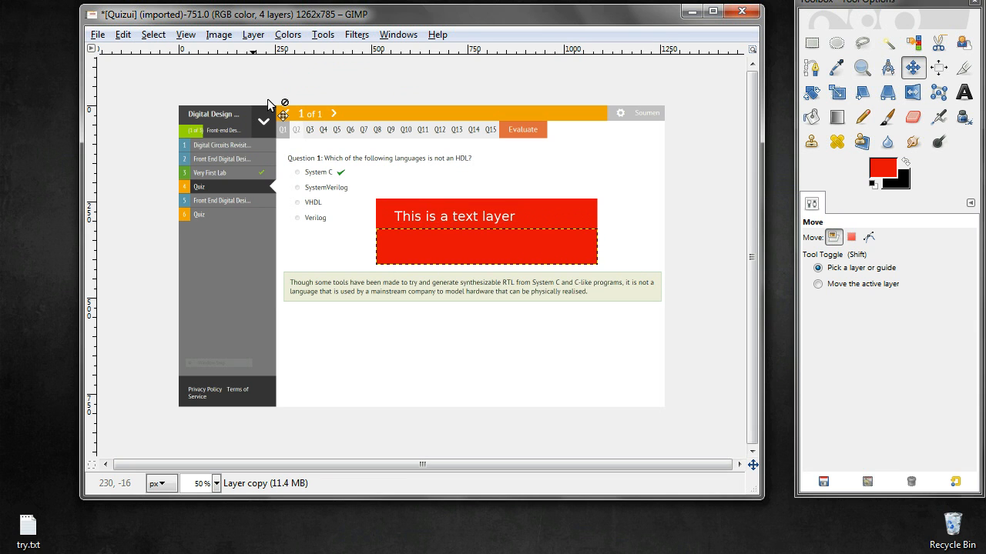
key(Down)
key(Down)
key(Down)
key(Down)
key(Down)
key(Down)
key(Down)
key(Down)
key(Down)
key(Down)
key(Down)
key(Down)
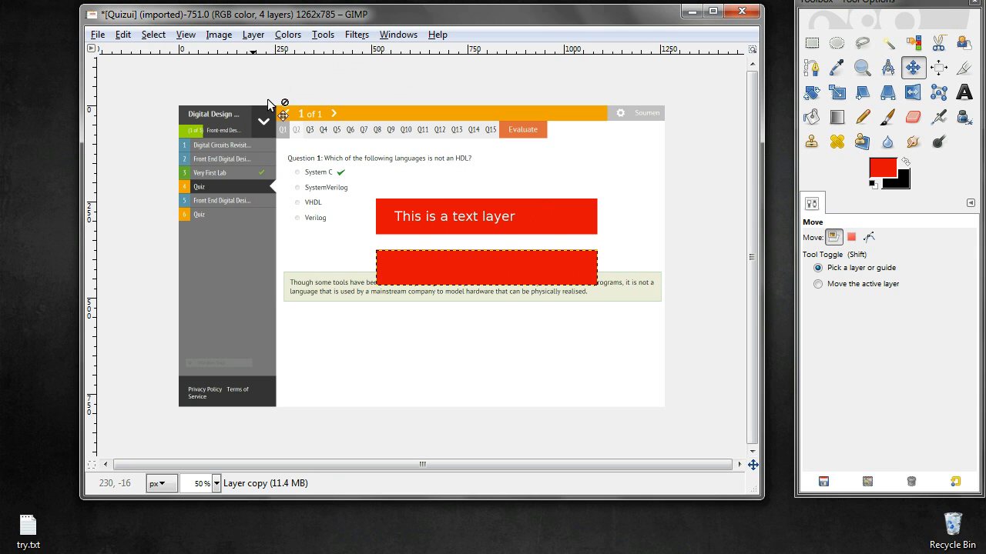
Delete the duplicated red bar layer
click(254, 35)
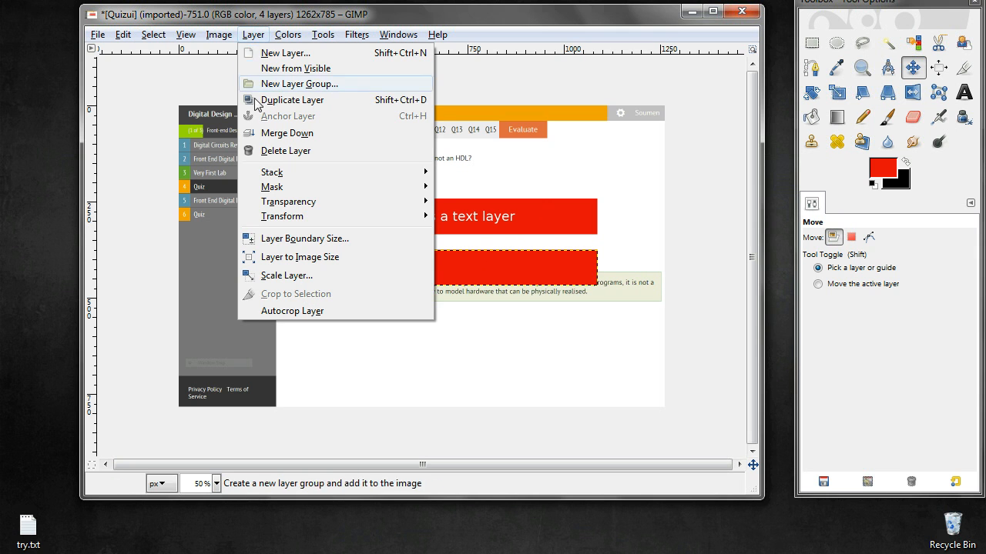
click(269, 152)
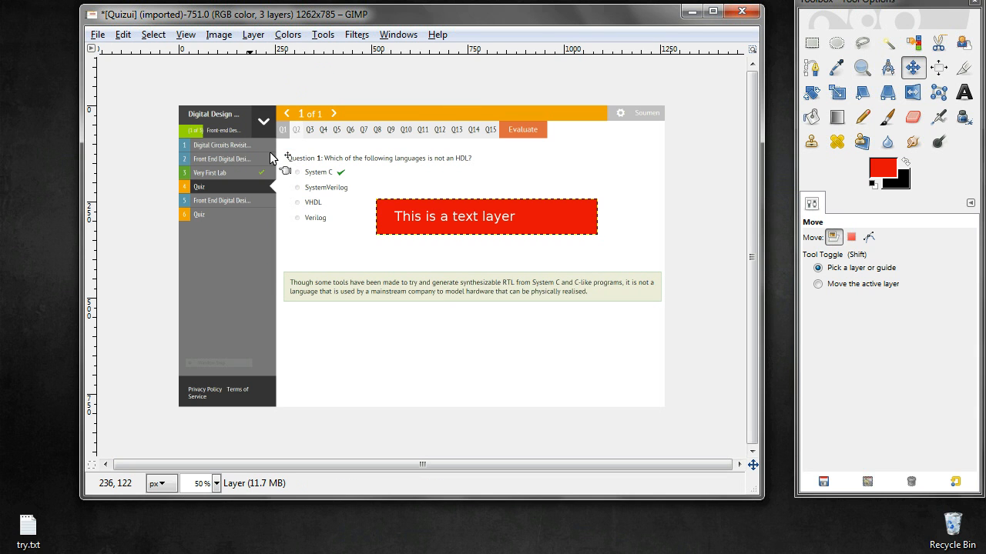
click(252, 35)
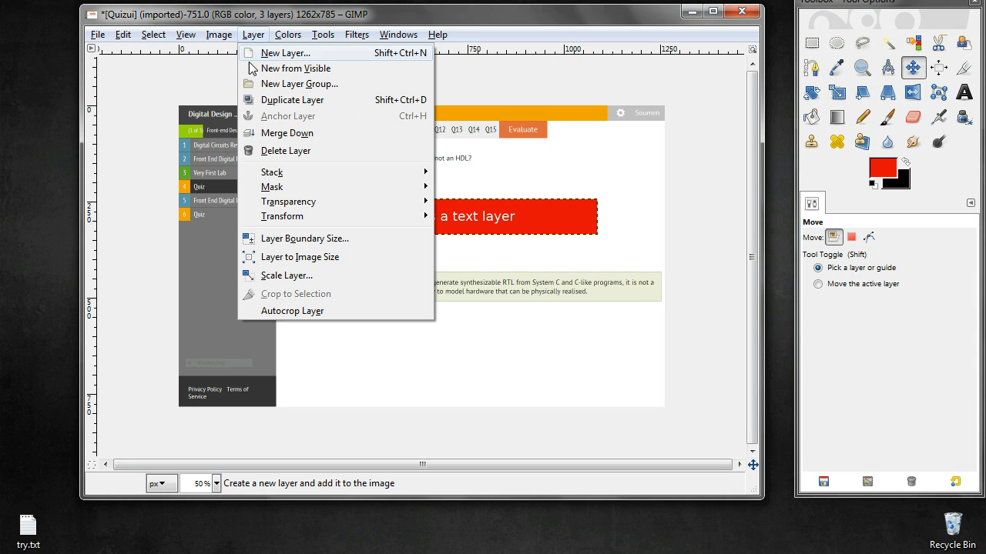
mouse_move(271, 191)
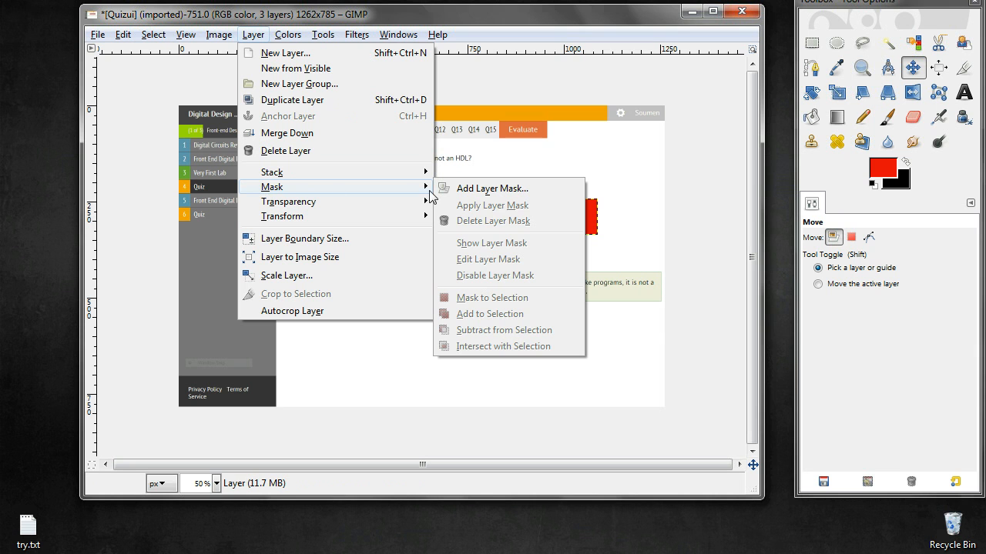
mouse_move(350, 202)
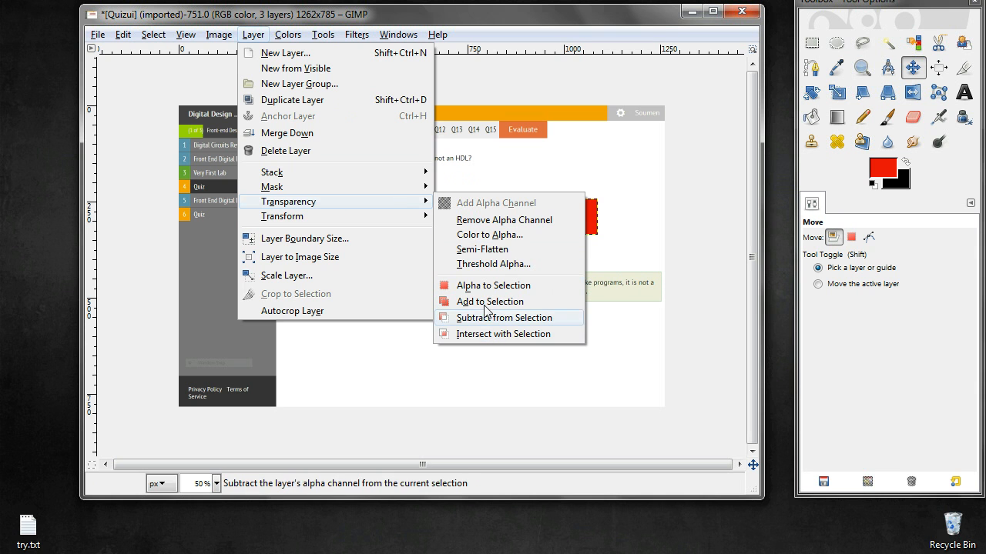
mouse_move(407, 219)
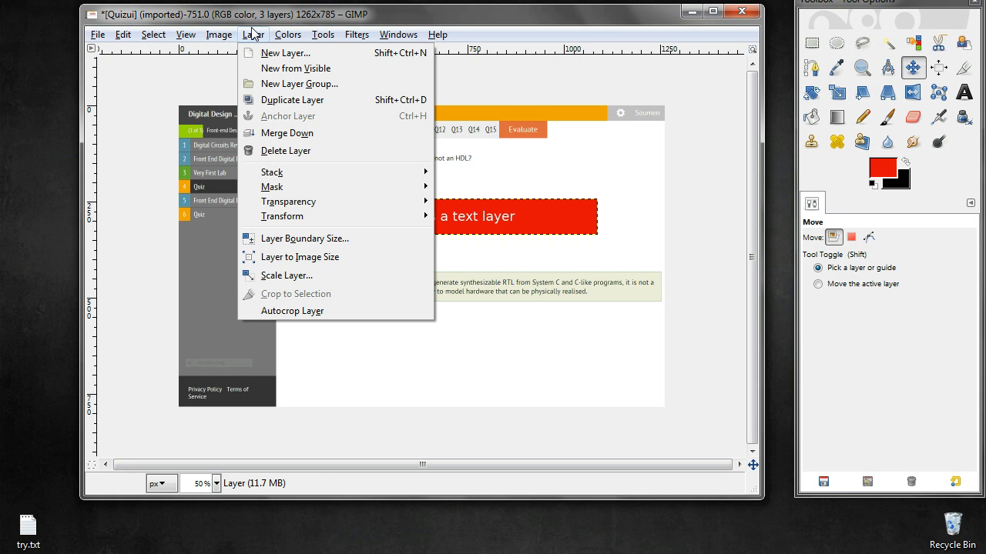
click(287, 34)
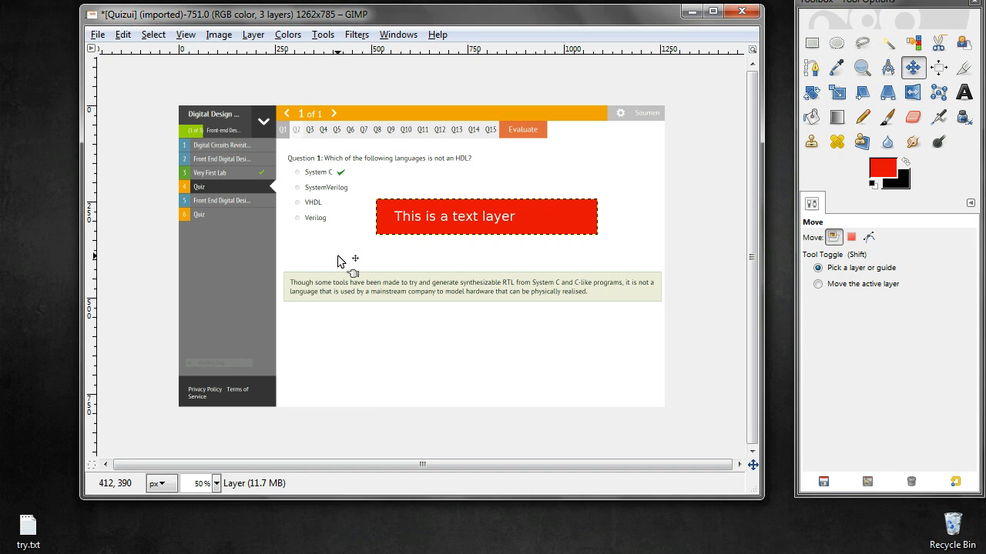
Select the text layer and merge it down into the red bar layer
key(Page_Up)
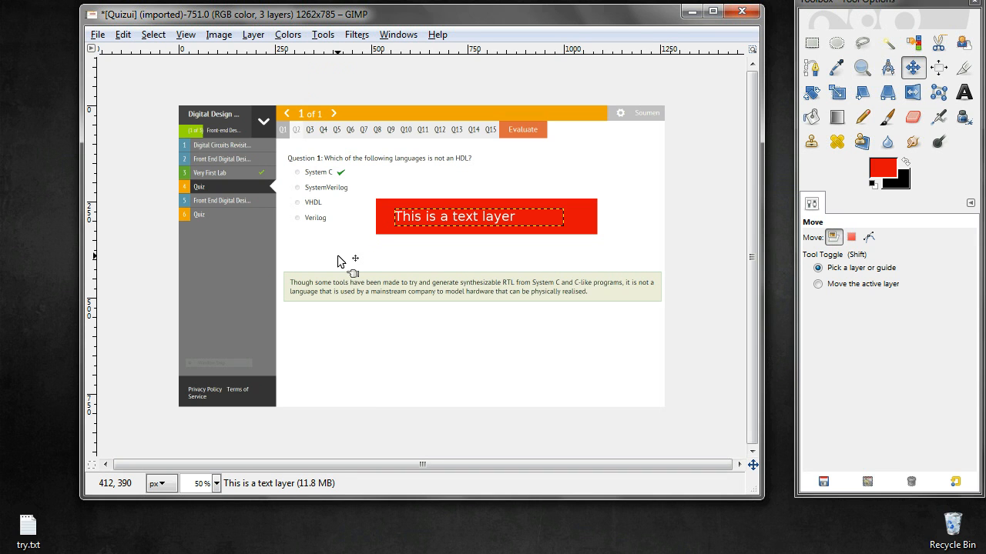
click(253, 35)
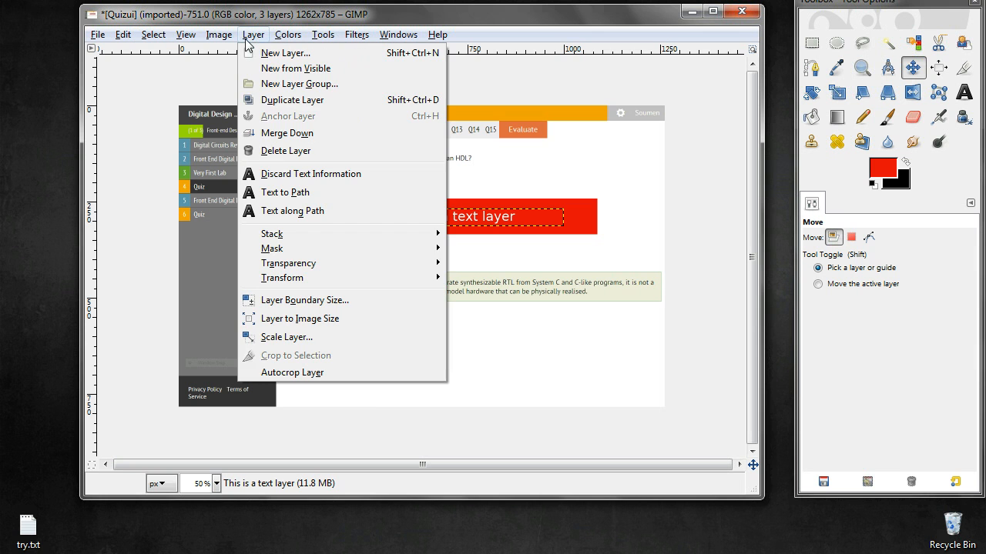
click(272, 131)
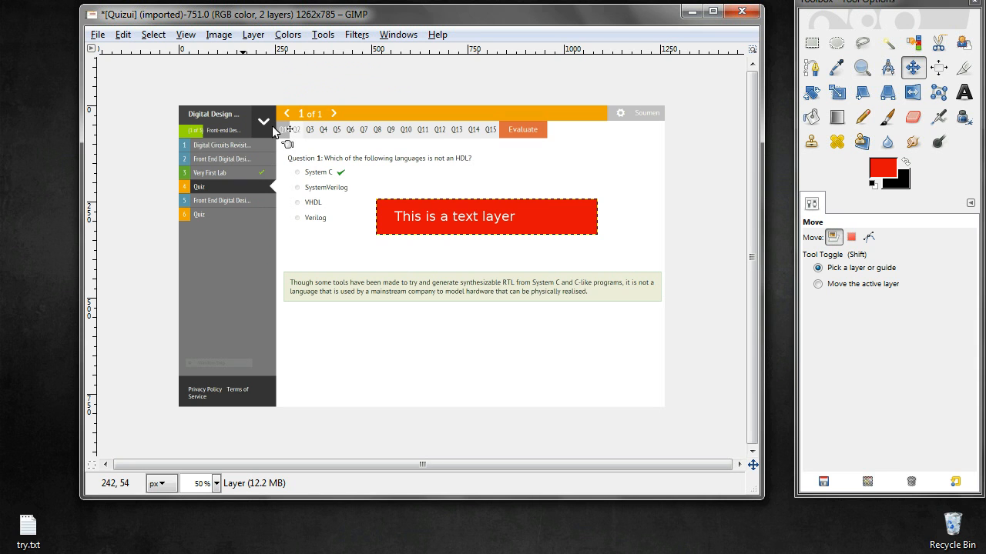
click(272, 125)
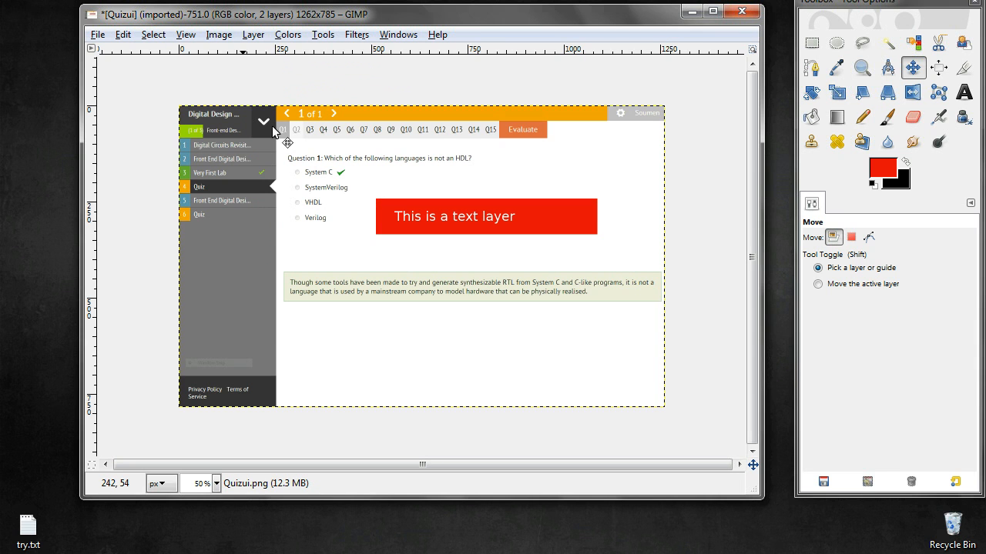
key(Page_Up)
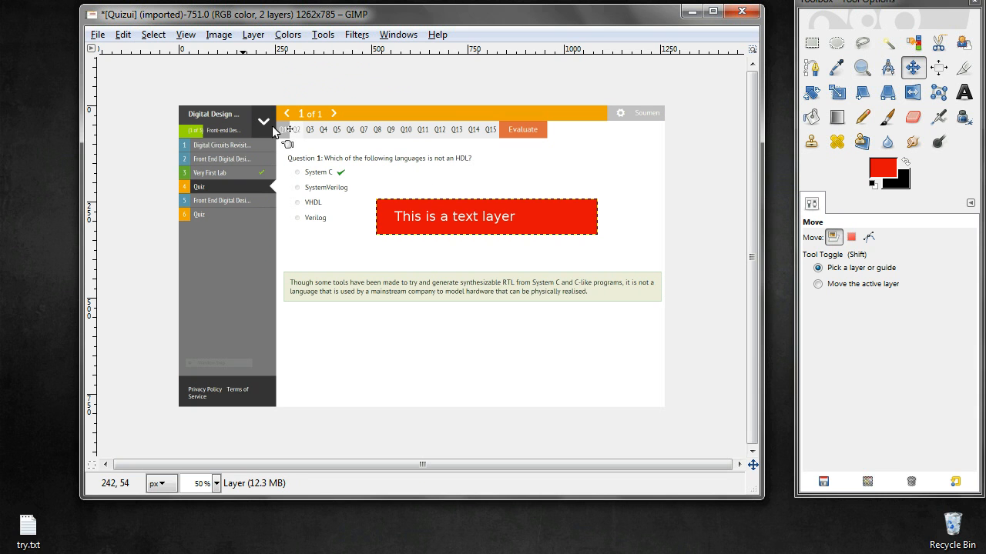
Merge the red bar layer down onto the screenshot, then undo back to separate text, bar and screenshot layers
click(253, 34)
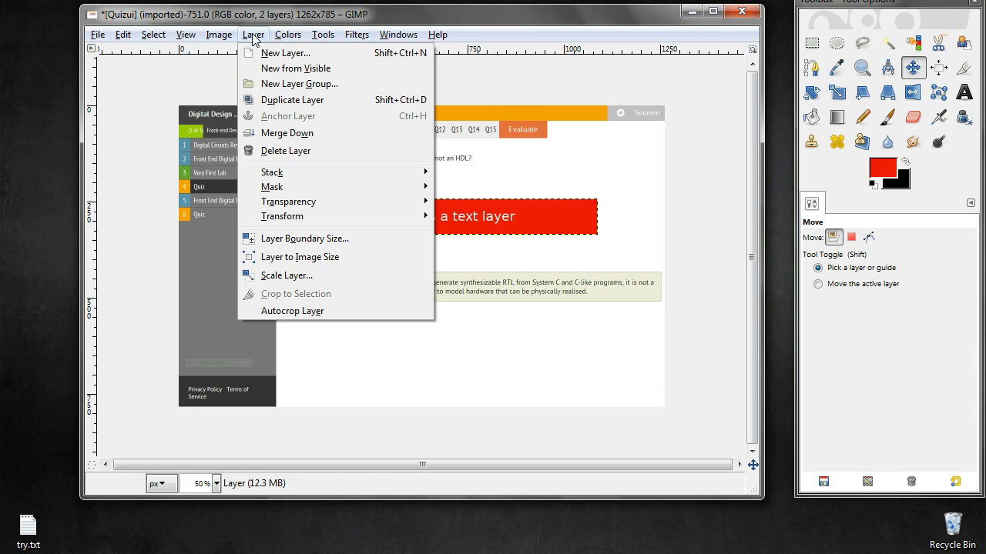
click(287, 133)
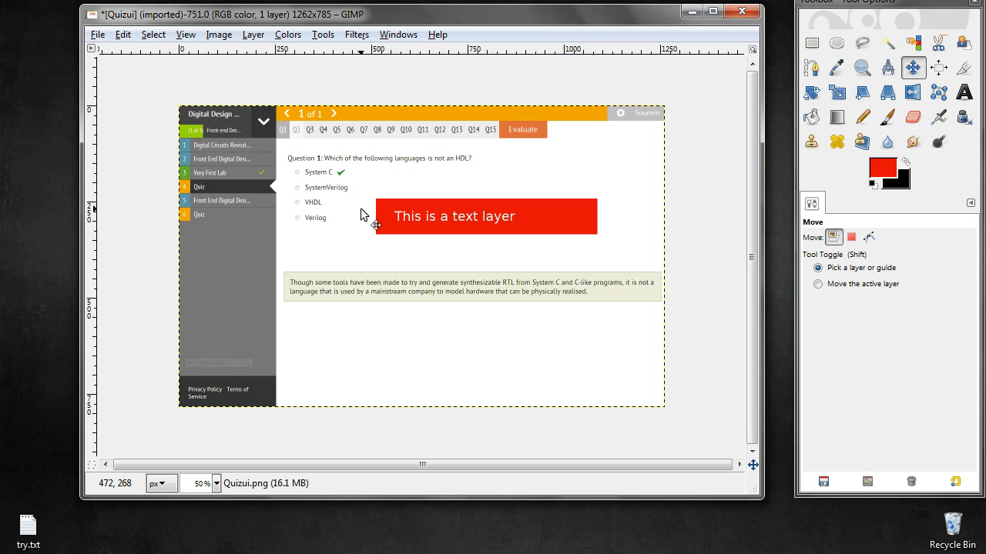
key(ctrl)
key(ctrl+z)
key(ctrl+z)
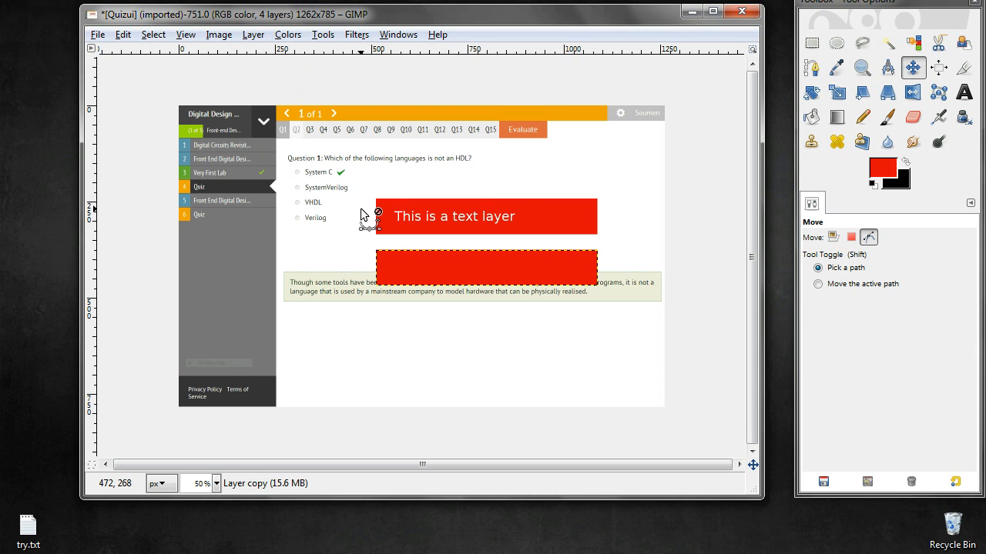
key(ctrl+z)
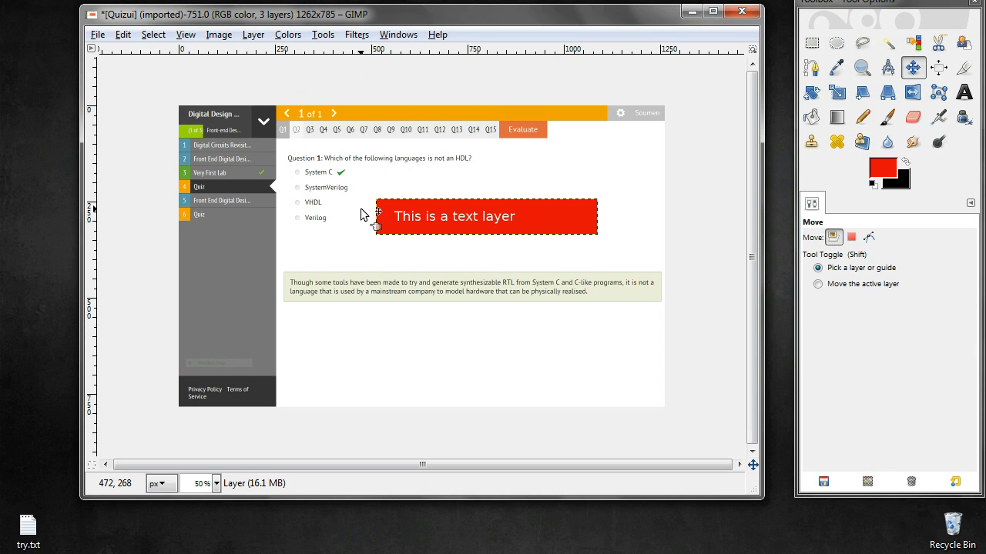
Merge all visible layers into one with the layer expanded as necessary, then undo the merge
click(219, 36)
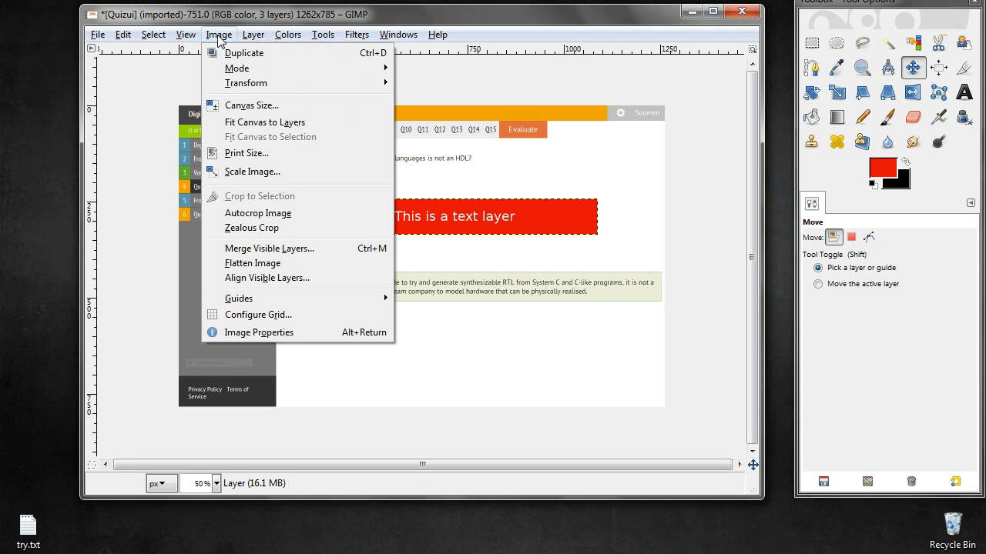
click(233, 250)
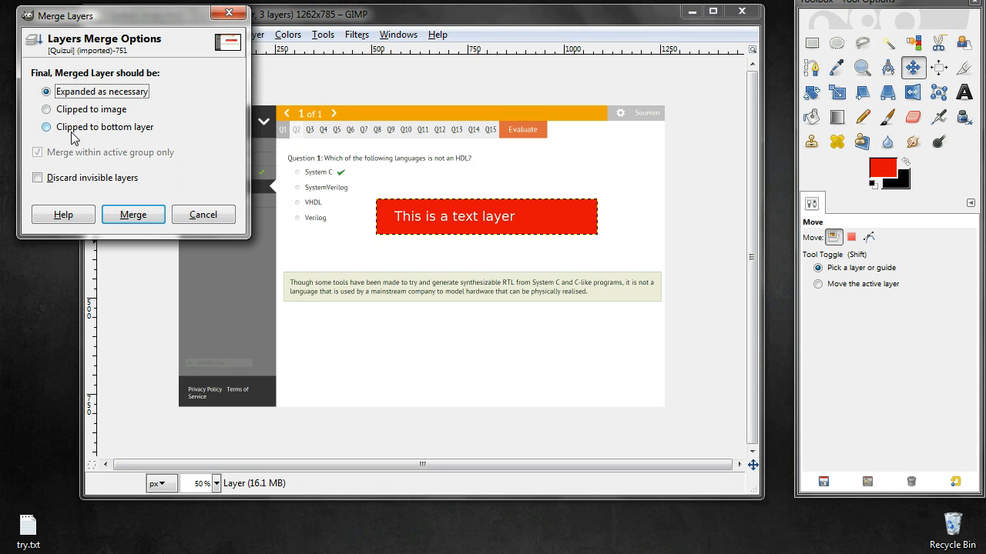
click(131, 215)
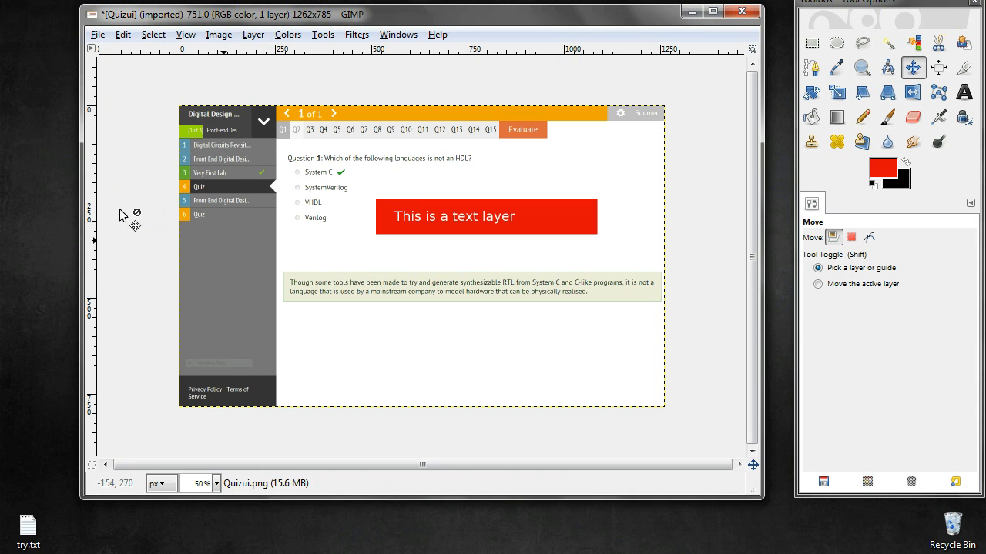
key(ctrl+z)
key(ctrl)
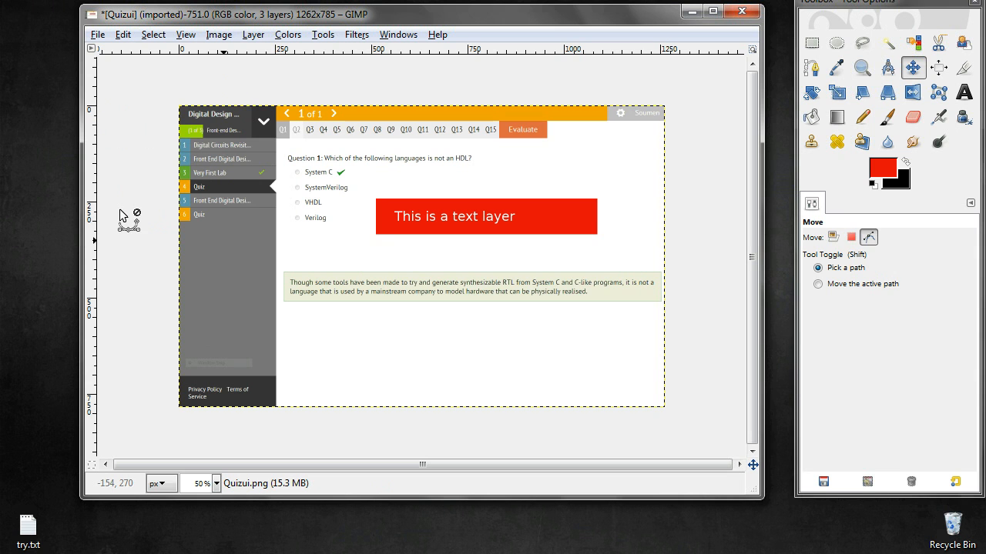
key(ctrl+z)
key(ctrl+y)
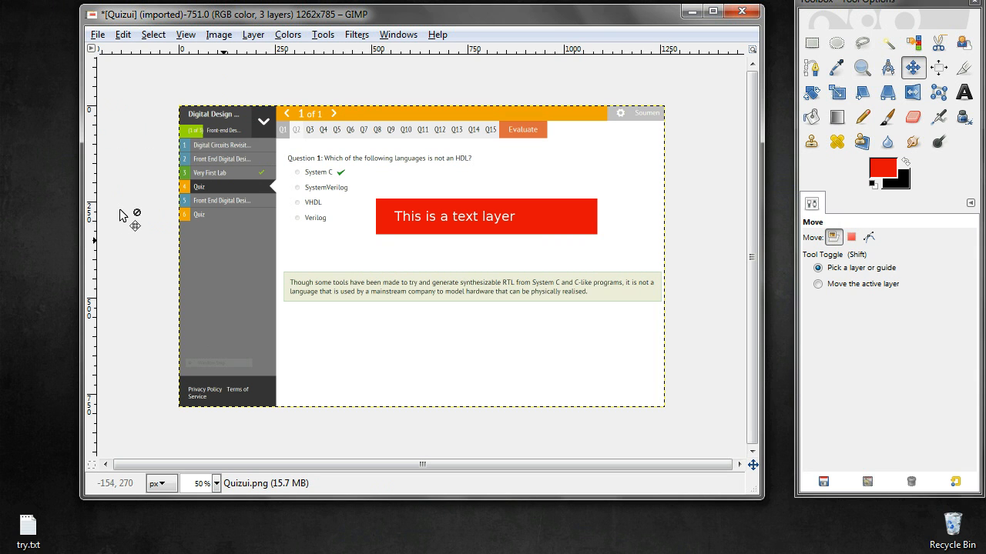
Resize the red bar layer to the full image size
key(Page_Up)
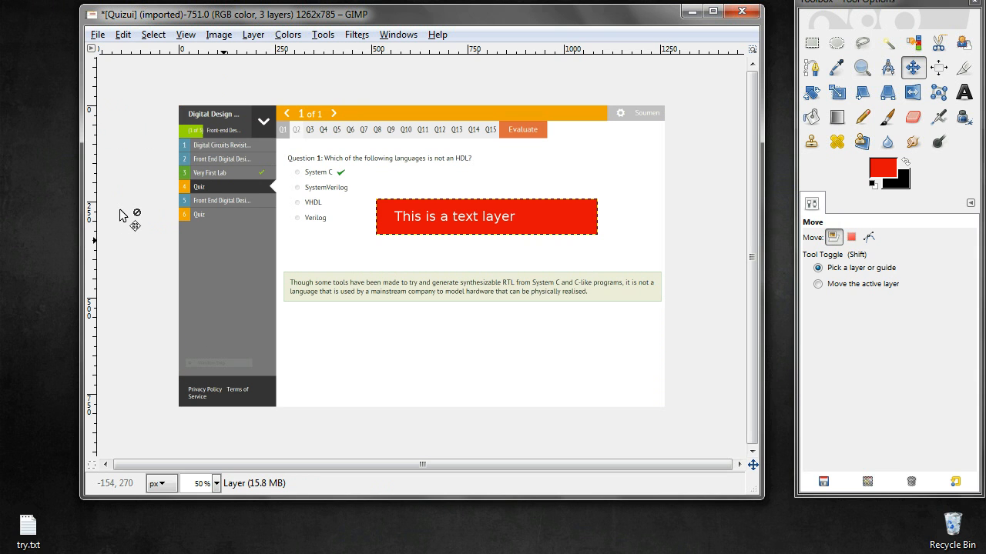
click(216, 38)
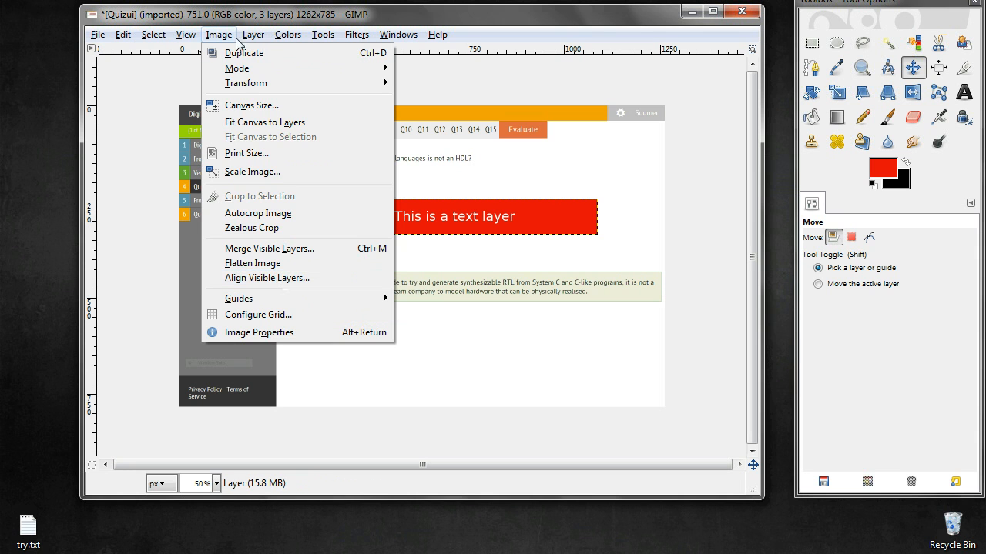
mouse_move(251, 40)
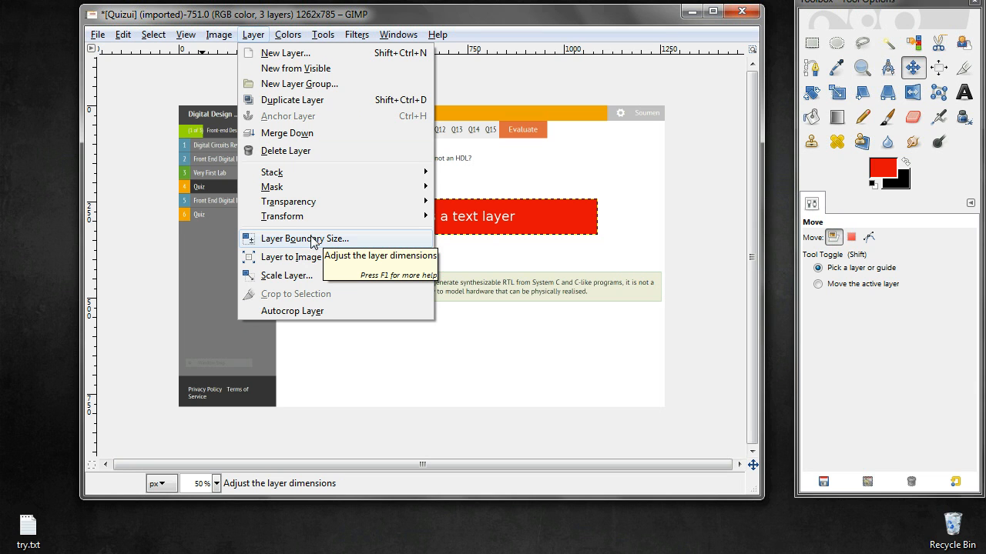
click(596, 16)
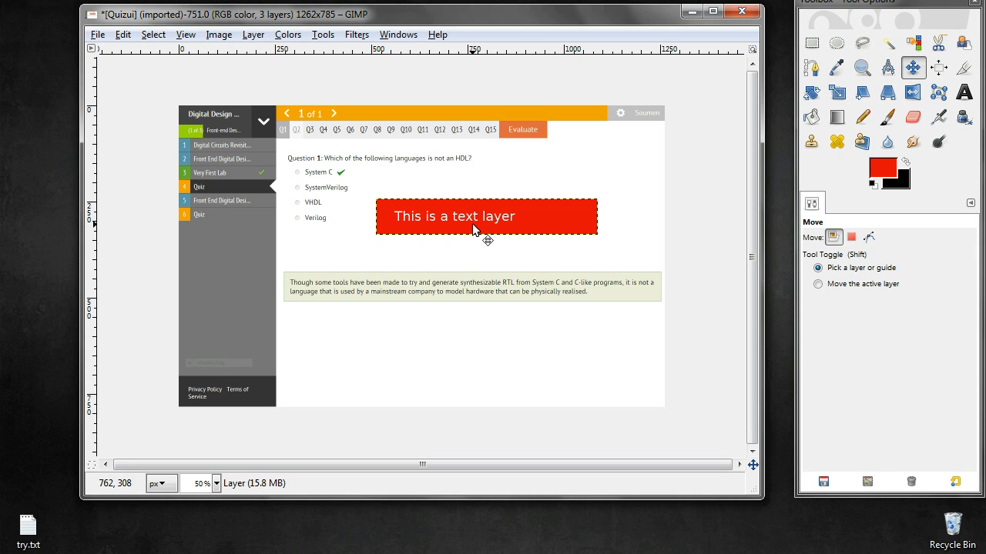
click(250, 37)
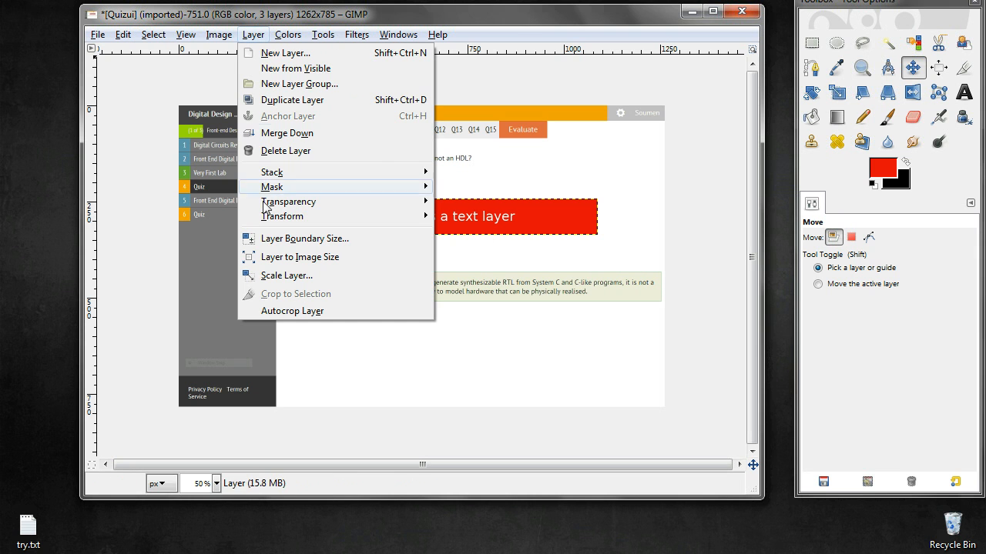
click(278, 258)
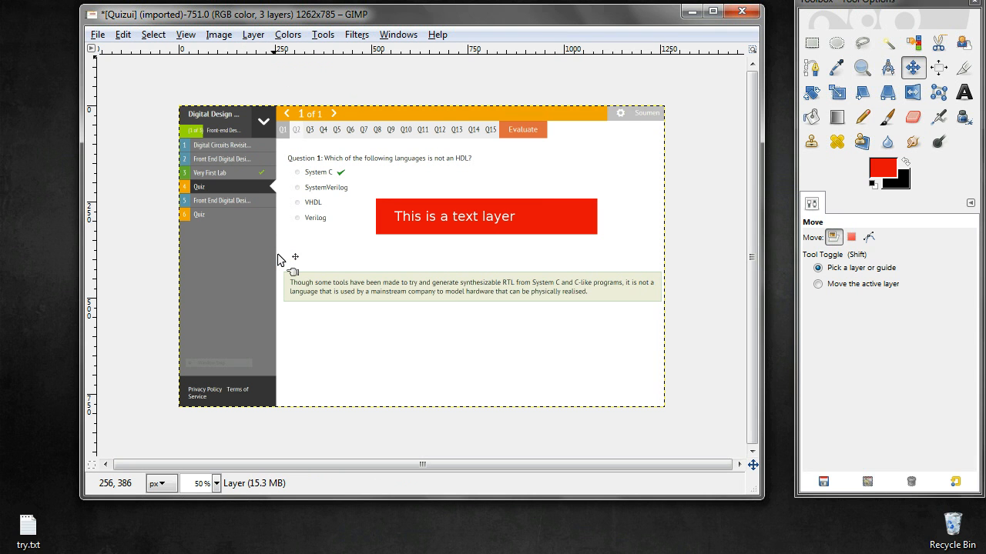
Select the screenshot layer and nudge it down three steps, then back up three steps
key(Page_Up)
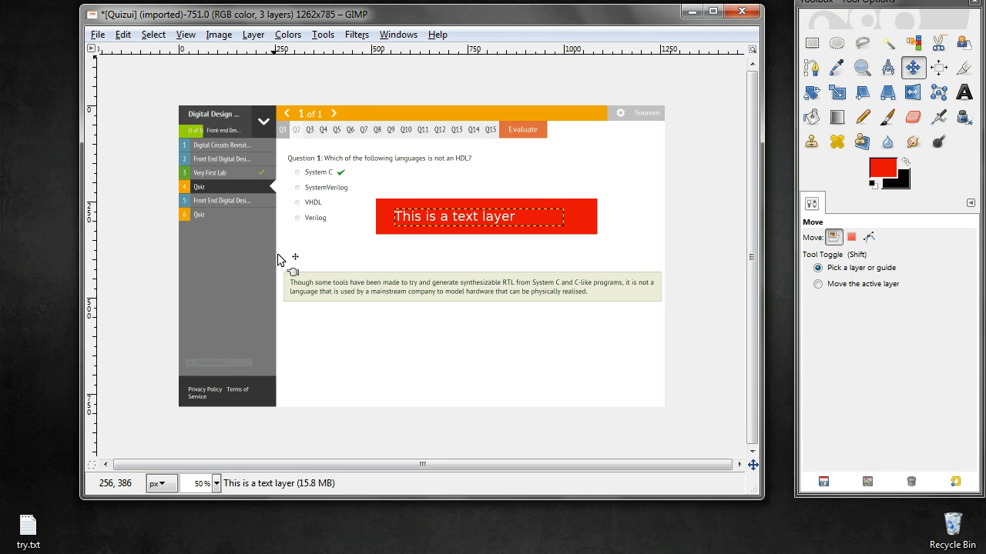
key(Page_Down)
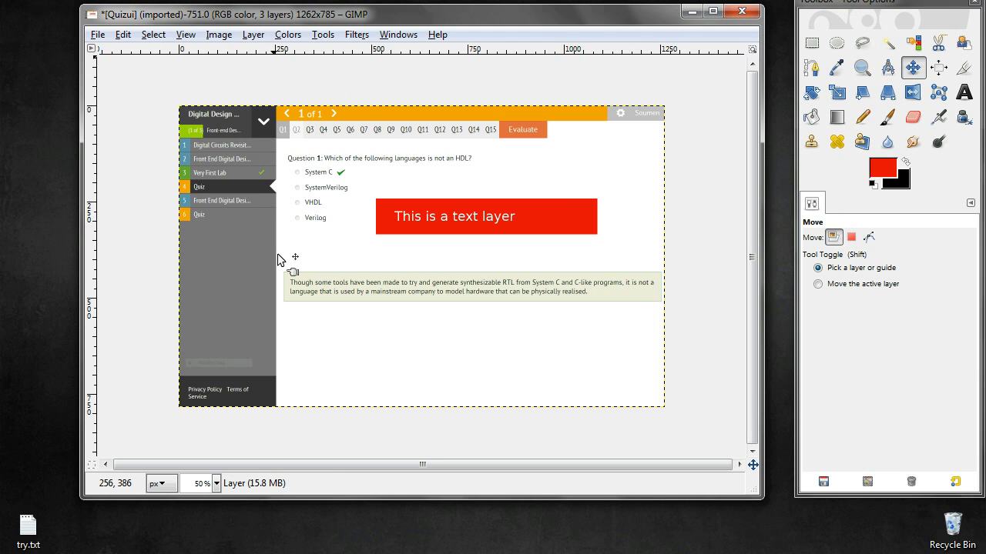
click(292, 270)
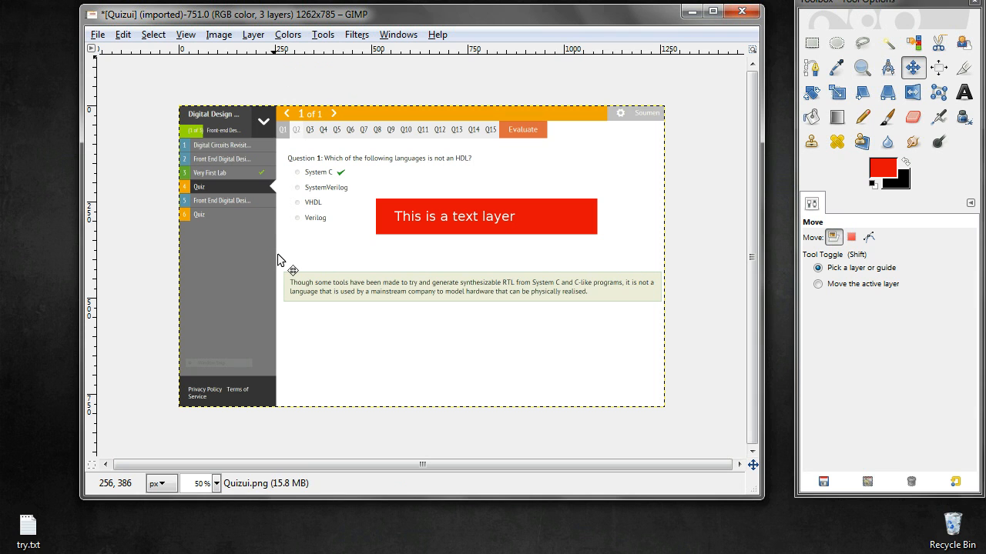
click(292, 269)
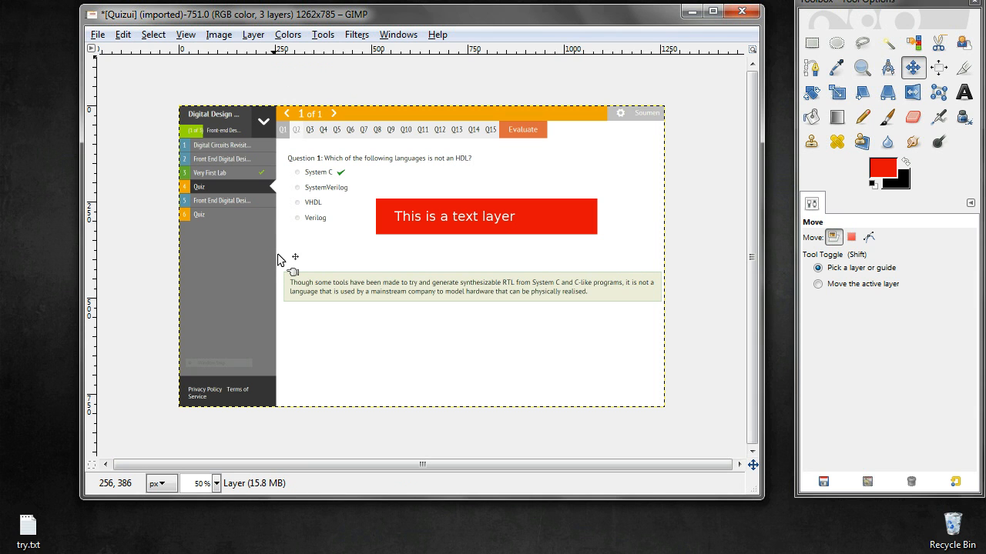
click(292, 270)
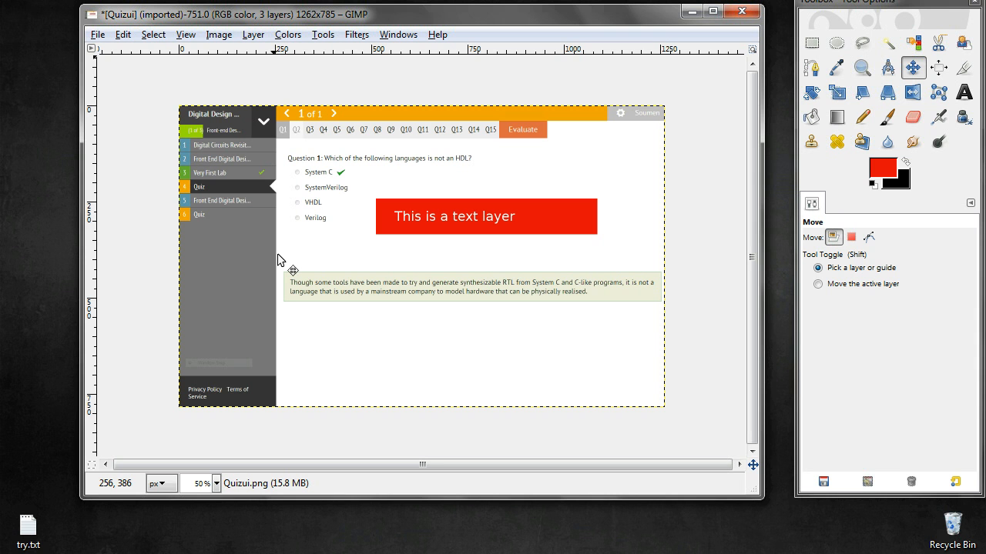
key(Down)
key(Down)
key(Down)
key(Down)
key(Down)
key(Down)
key(Down)
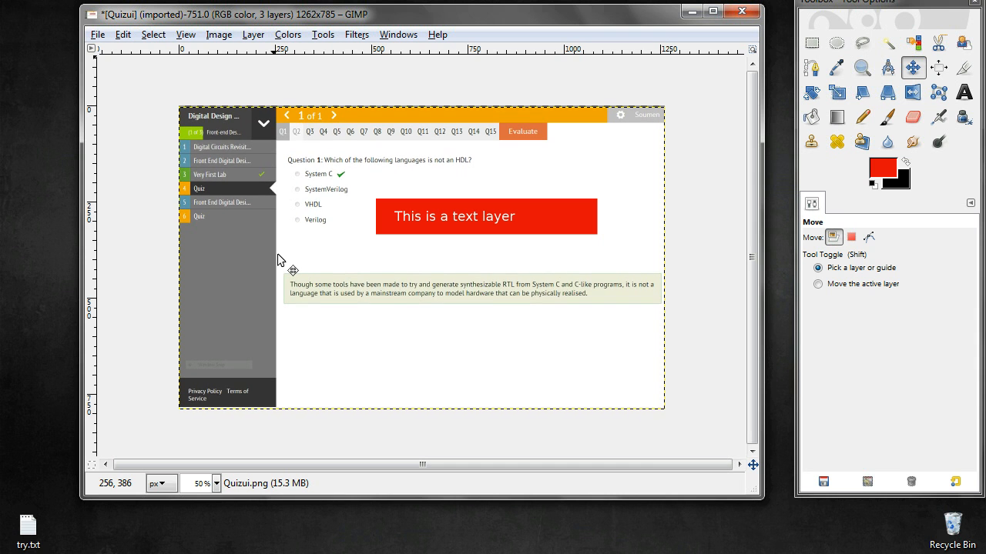
key(Up)
key(Up)
key(Up)
key(Up)
key(Up)
key(Up)
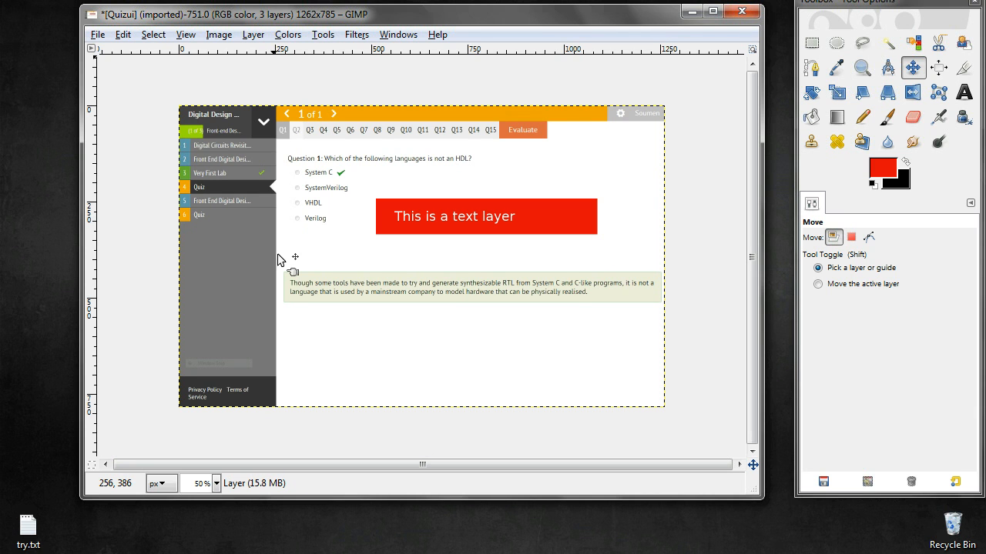
Nudge the red bar layer down three steps, then back up three steps
key(Down)
key(Down)
key(Down)
key(Down)
key(Down)
key(Down)
key(Down)
key(Down)
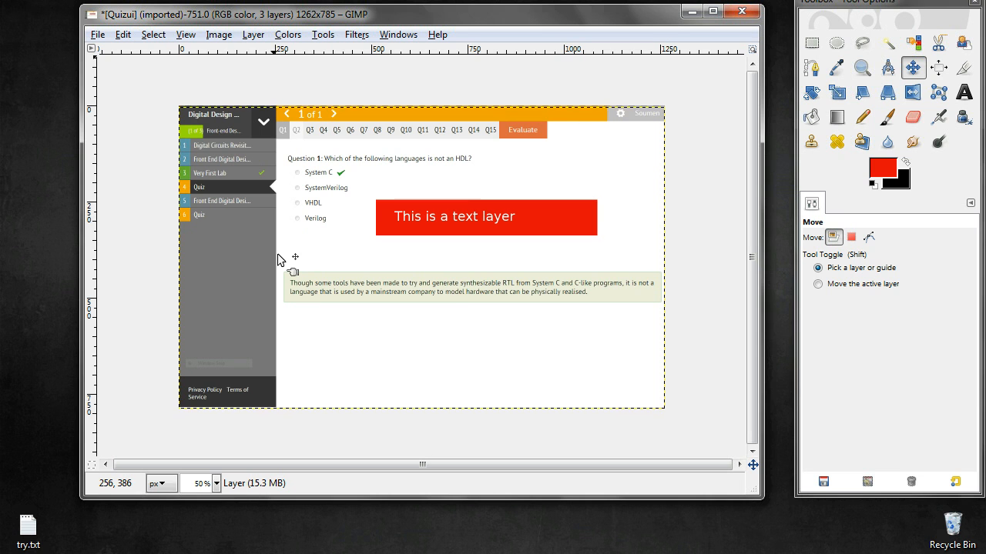
key(Up)
key(Up)
key(Up)
key(Up)
key(Up)
key(Up)
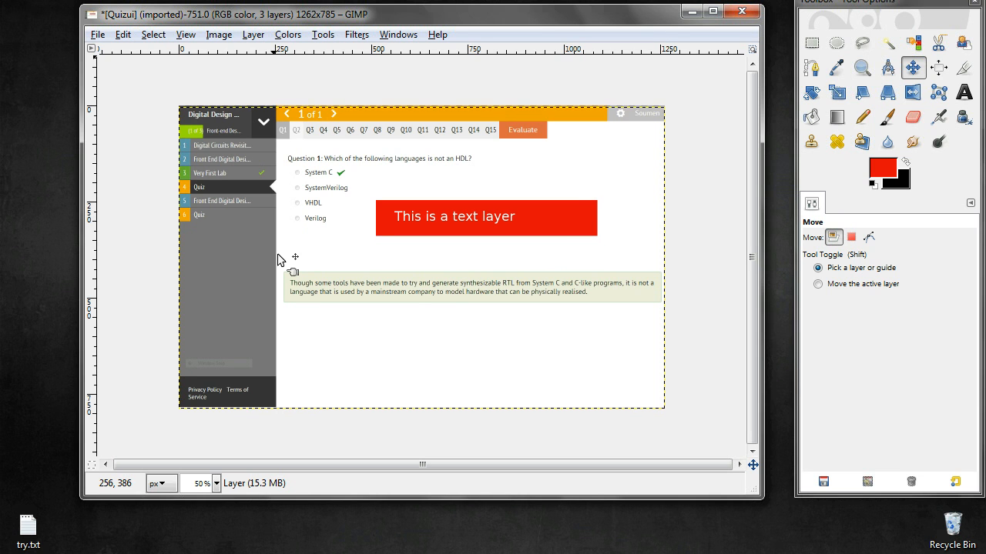
key(Page_Up)
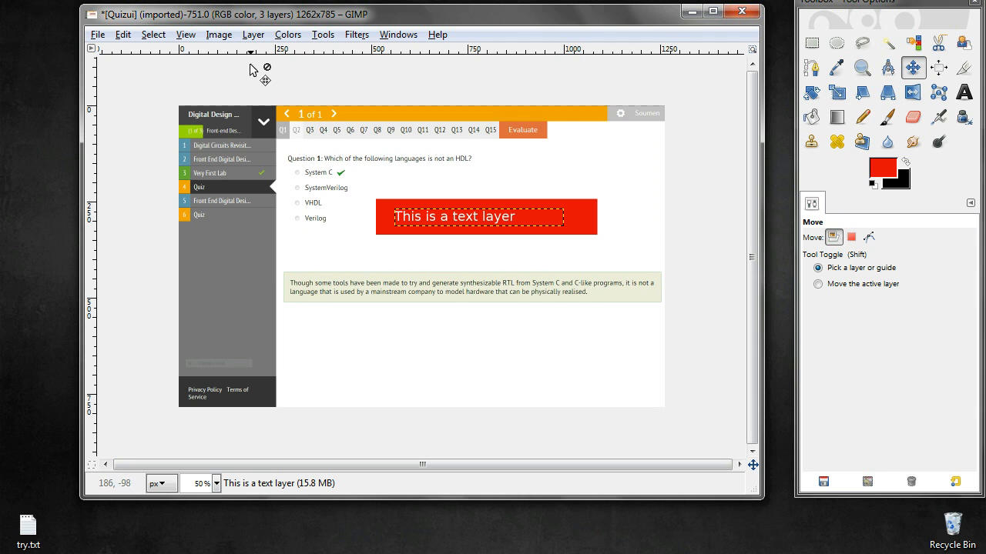
click(253, 35)
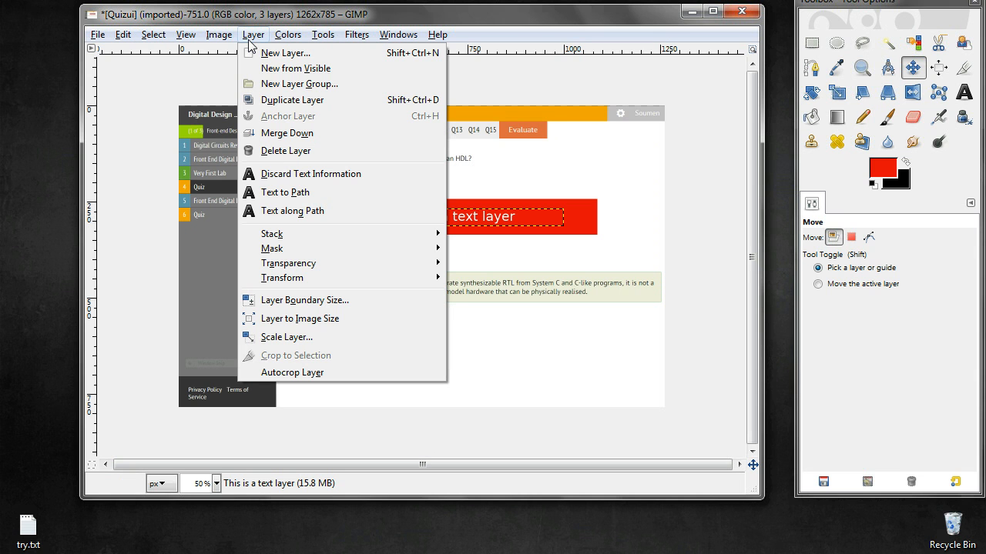
key(Escape)
click(286, 35)
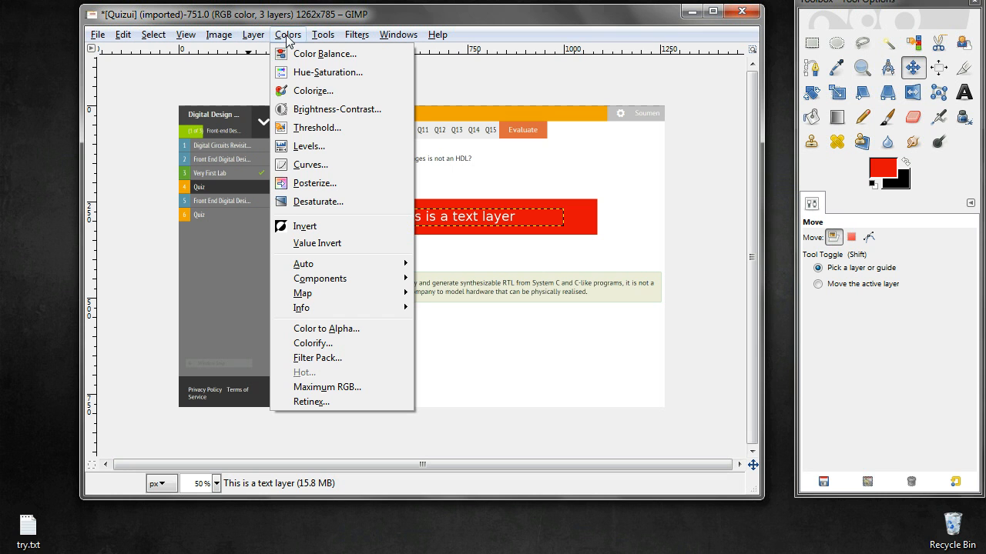
click(323, 36)
click(322, 36)
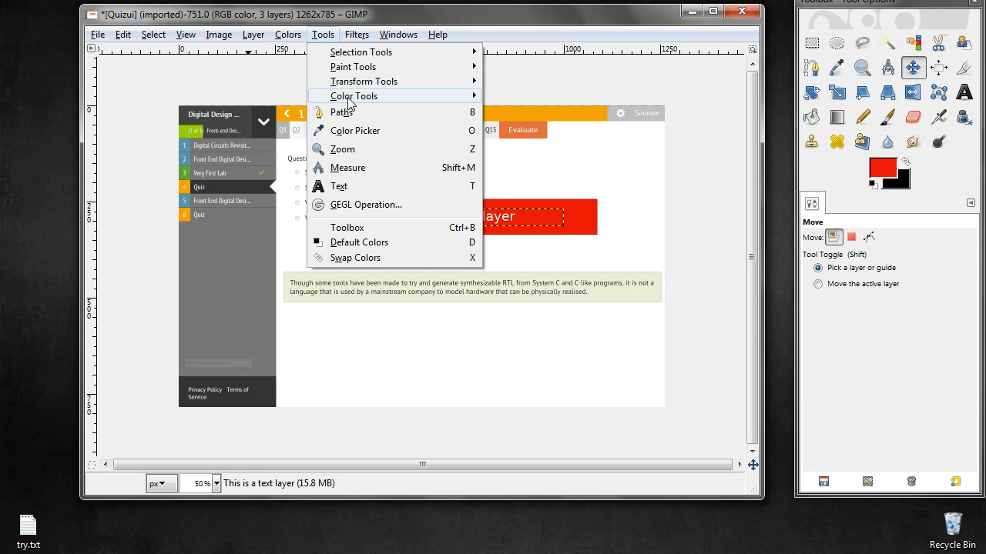
mouse_move(347, 103)
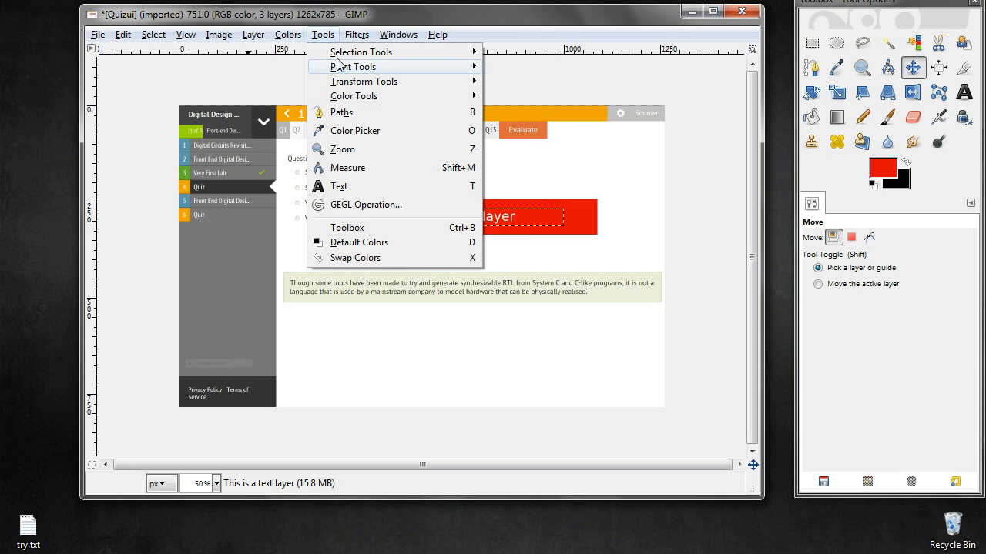
mouse_move(346, 36)
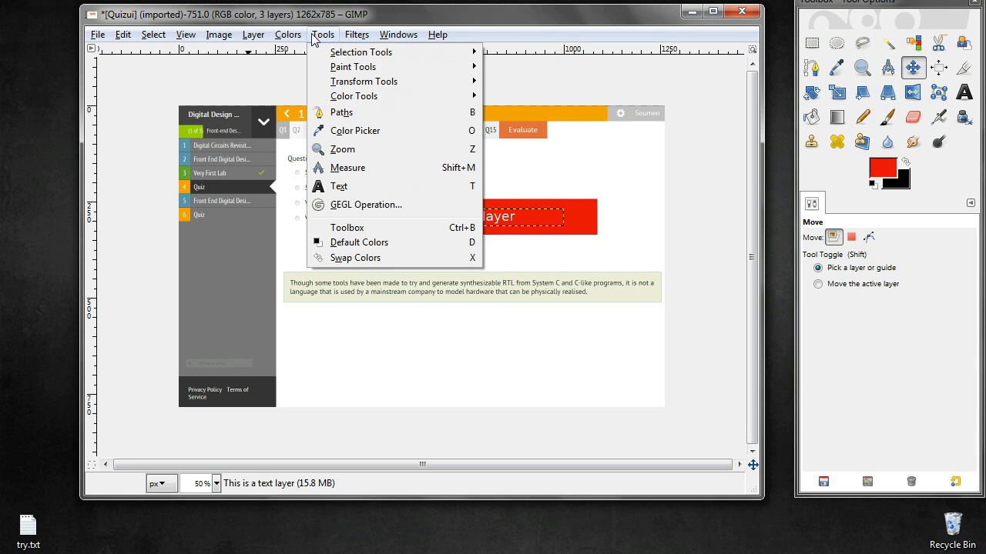
mouse_move(253, 39)
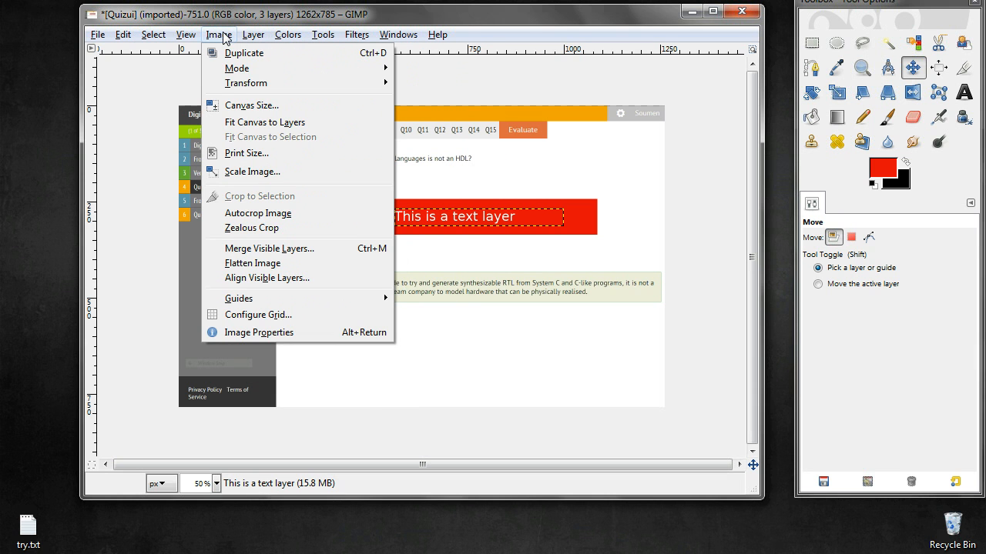
mouse_move(187, 38)
click(221, 37)
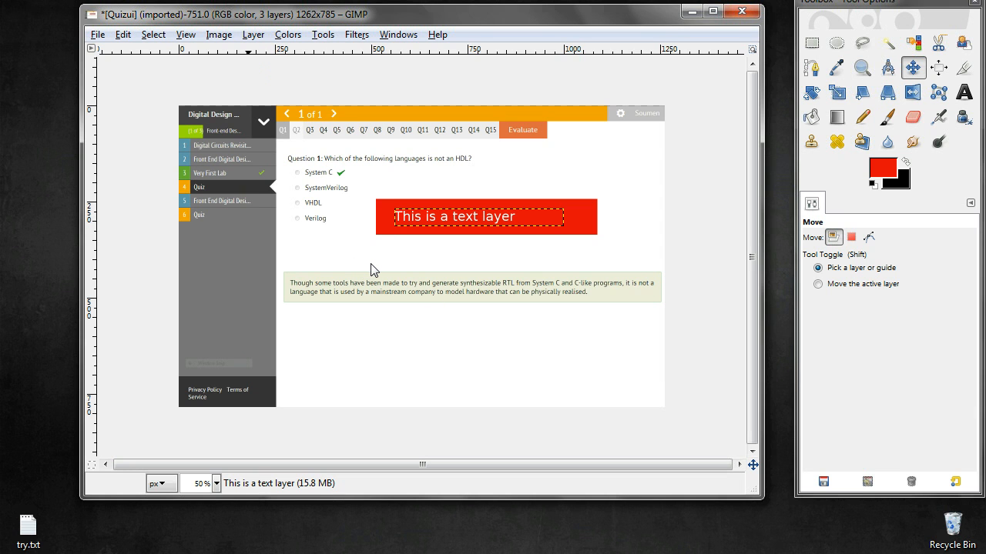